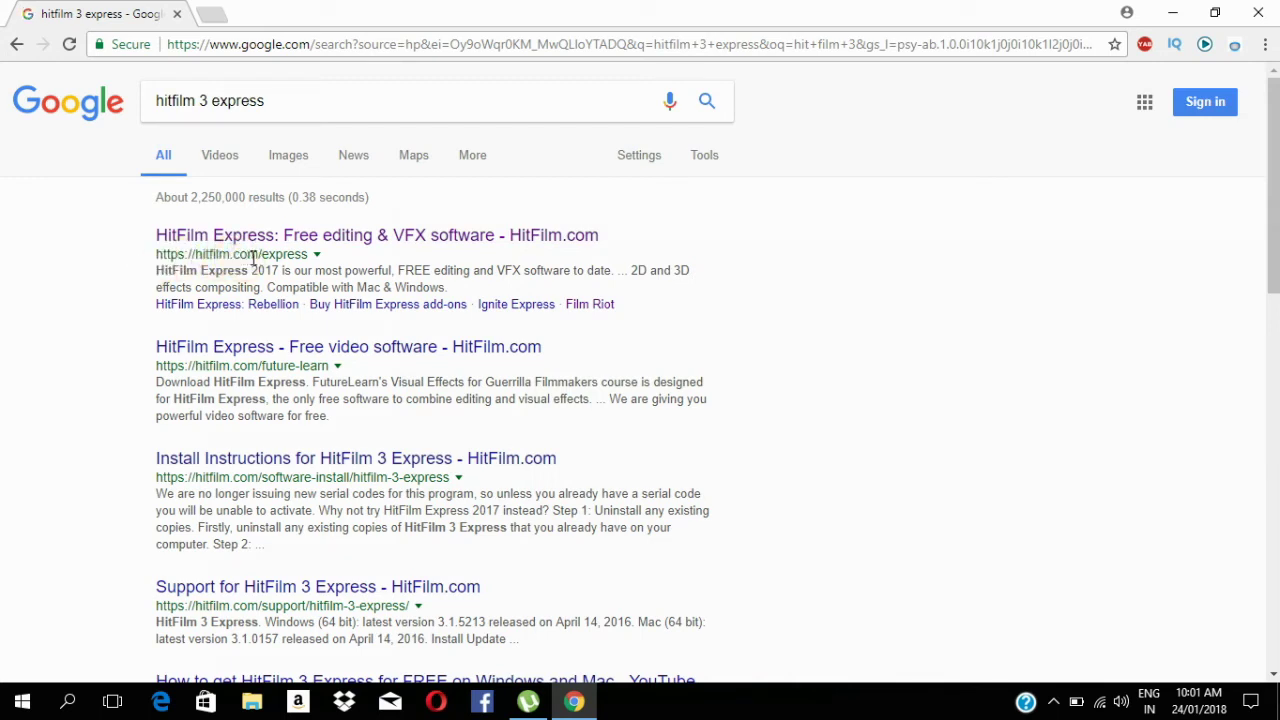
Go from the HitFilm Express result page through the free offer to the download sign-up form.
click(393, 234)
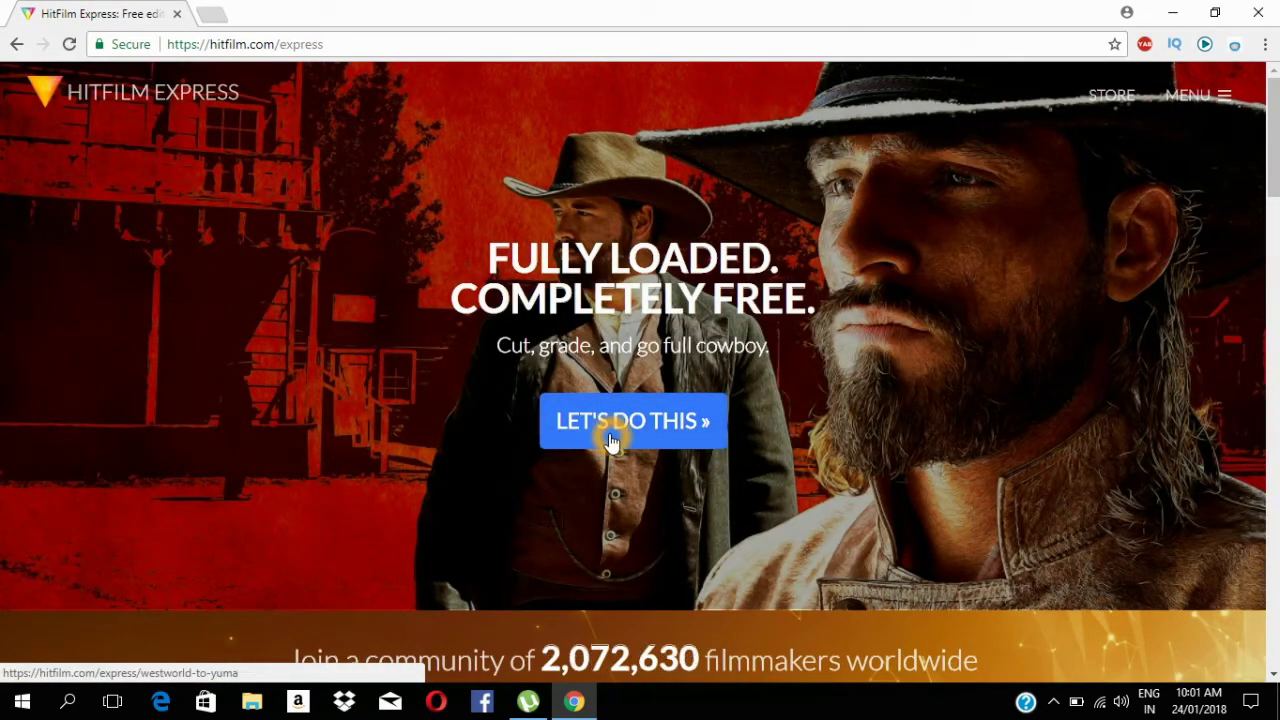
click(612, 441)
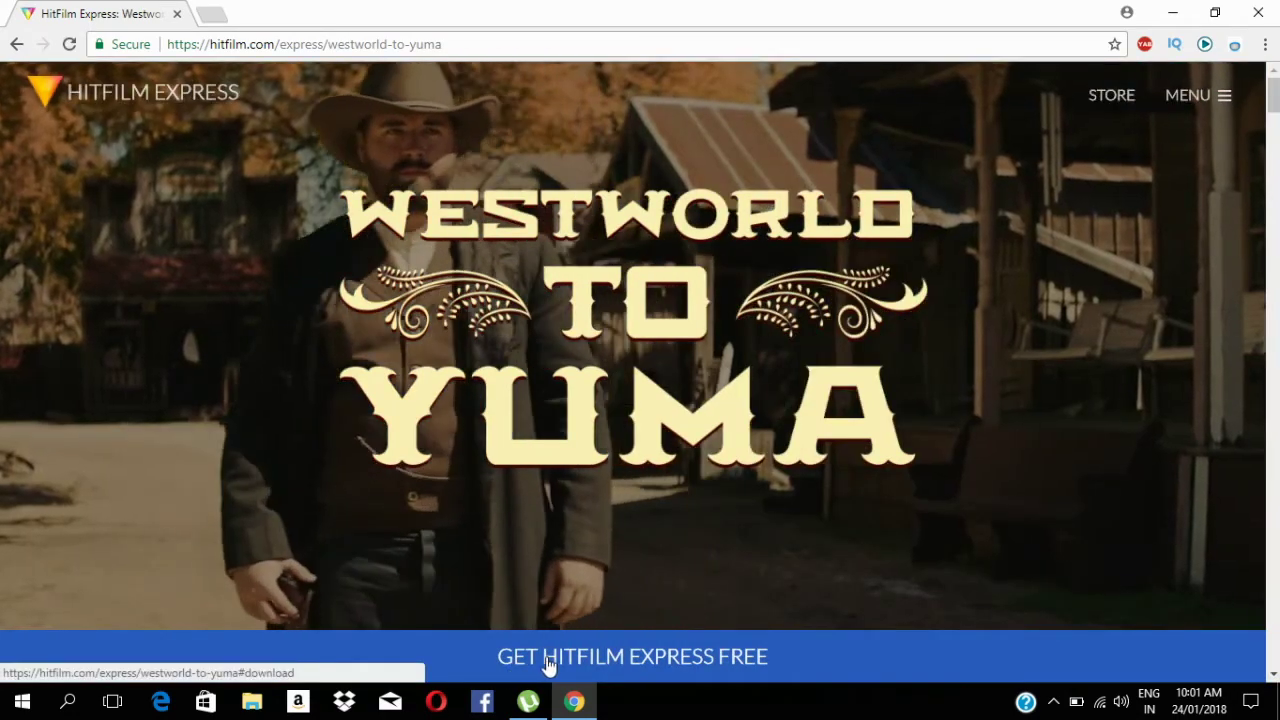
click(597, 660)
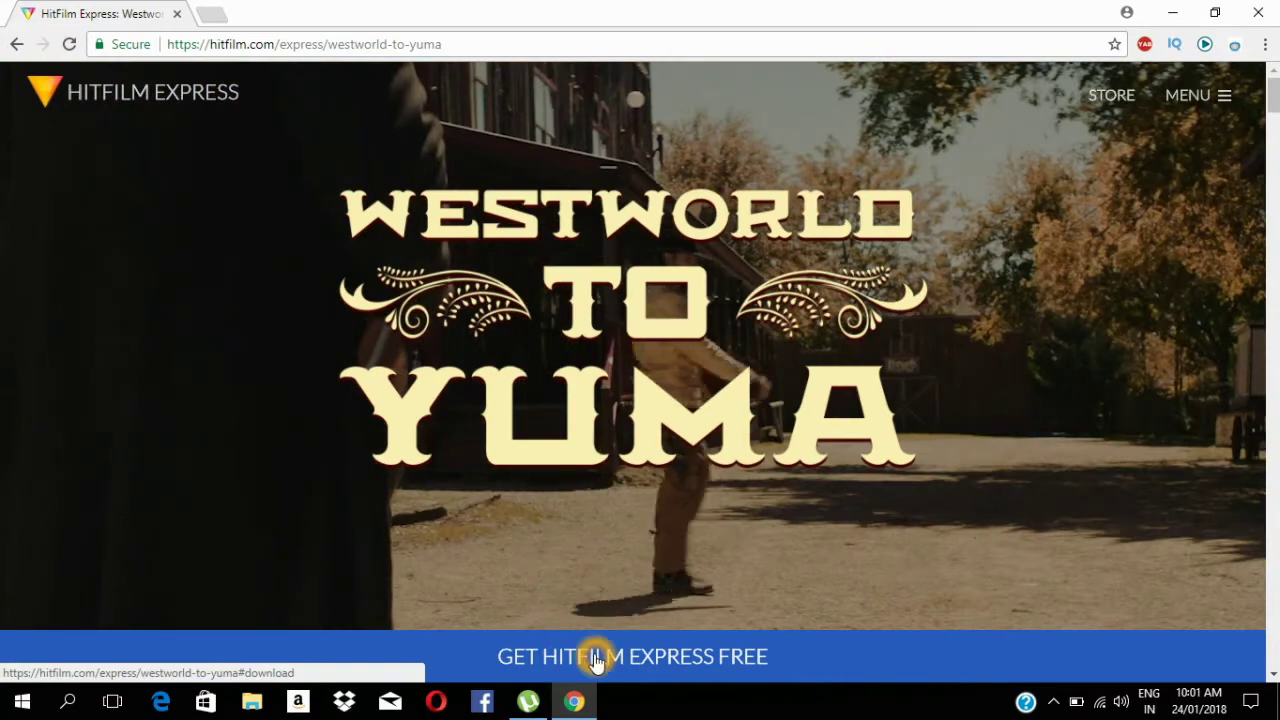
click(572, 660)
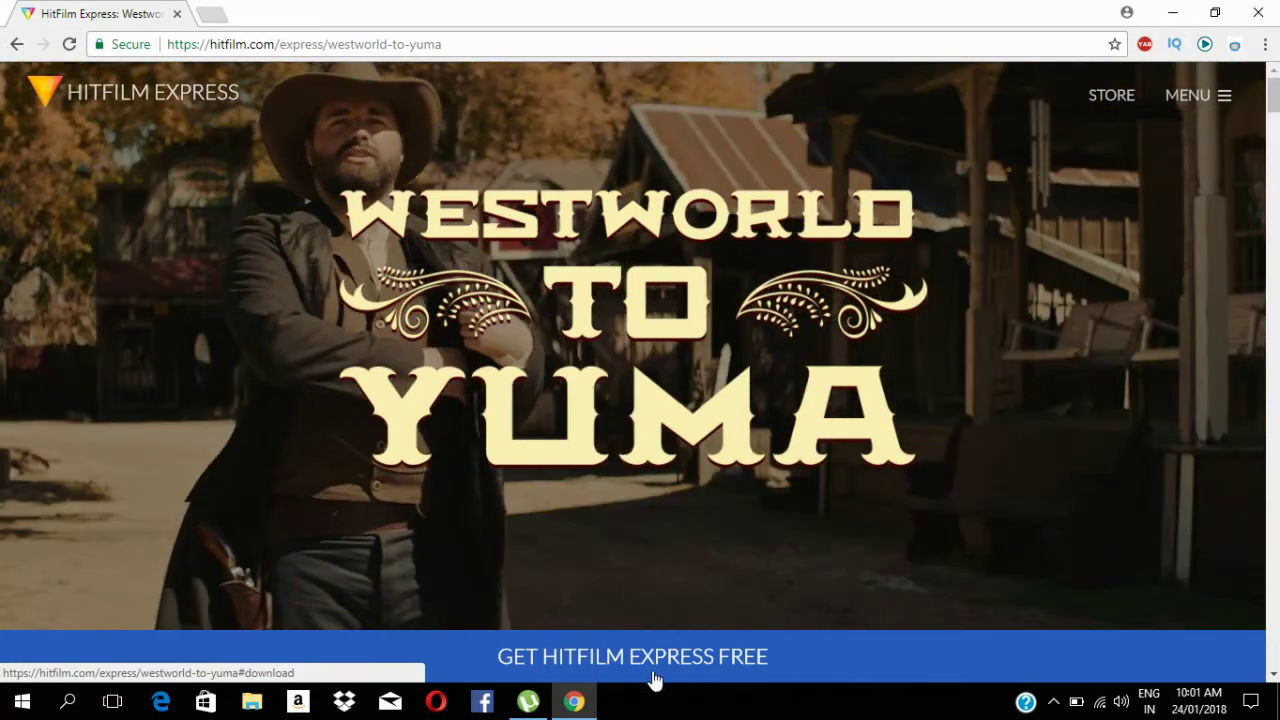
click(666, 668)
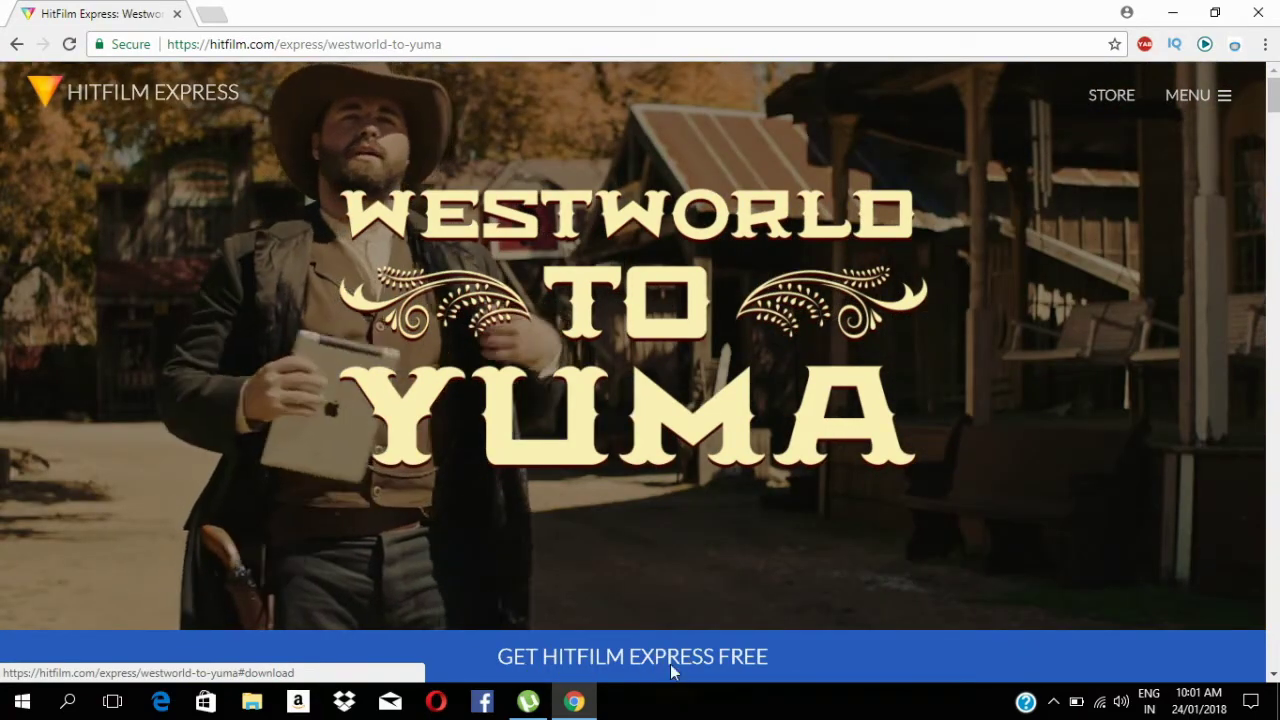
click(670, 668)
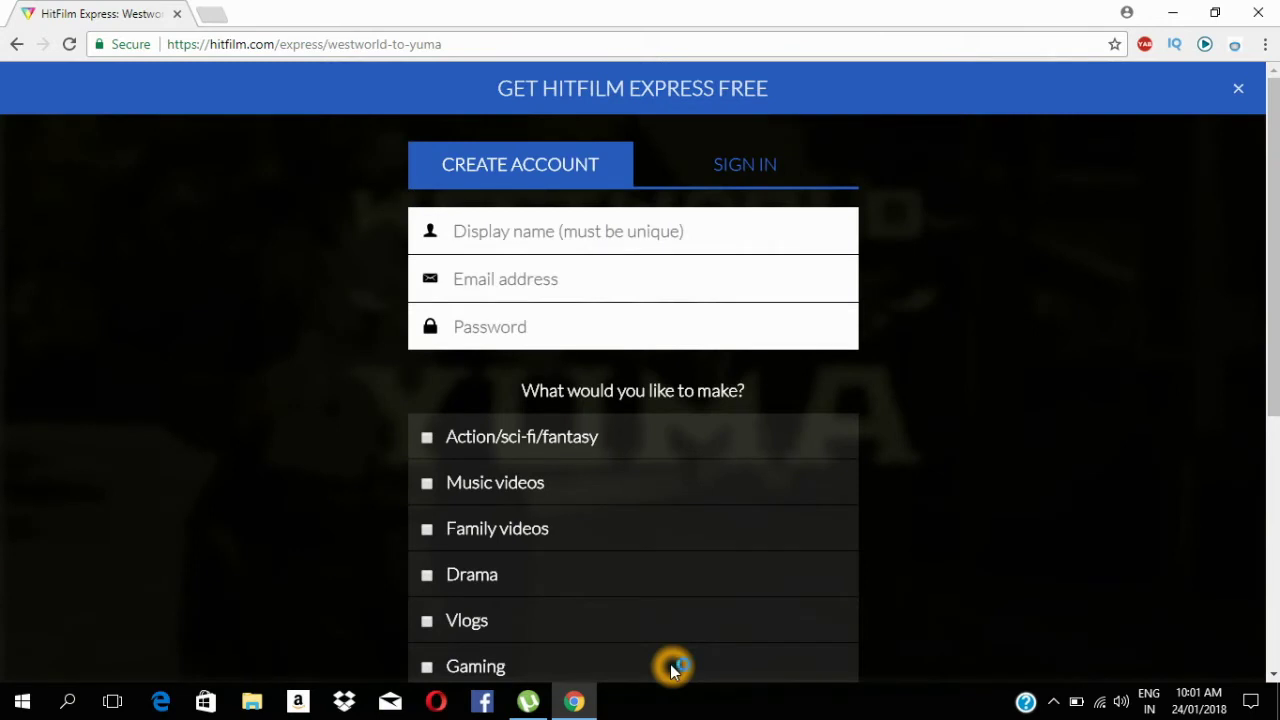
Fill the e-mail from a saved address and paste its user-name part as the display name.
click(560, 226)
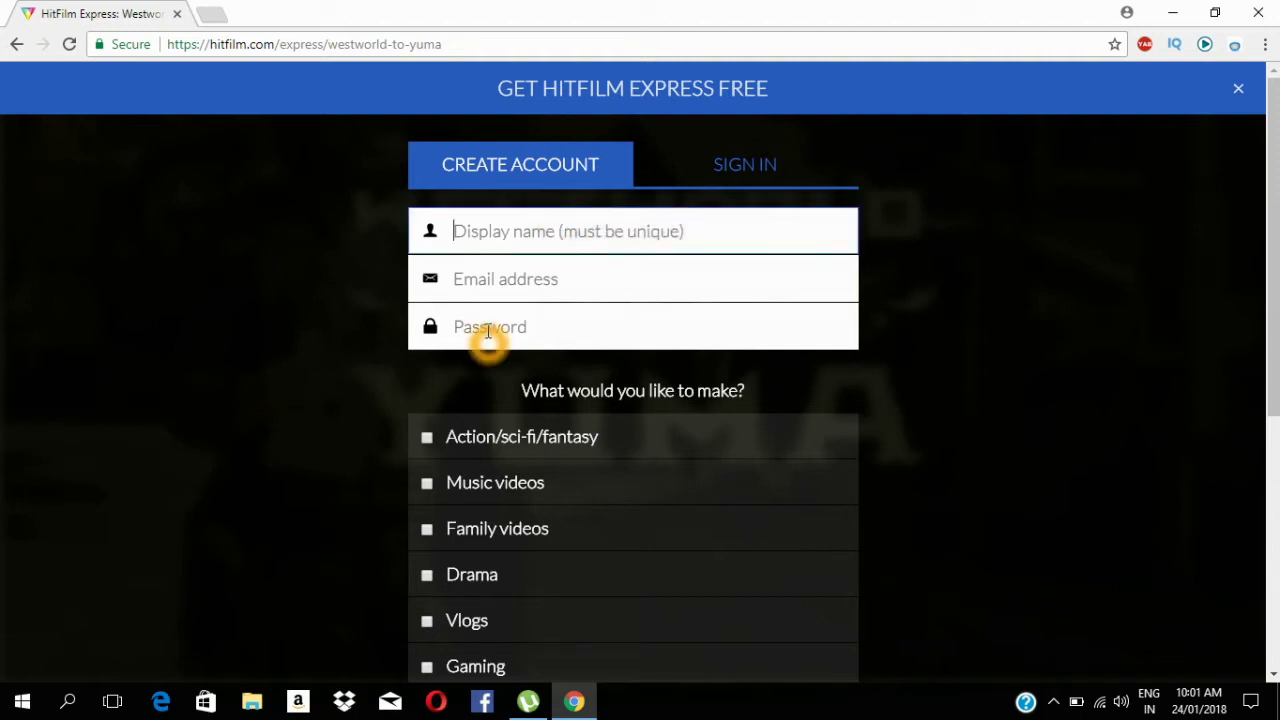
click(500, 288)
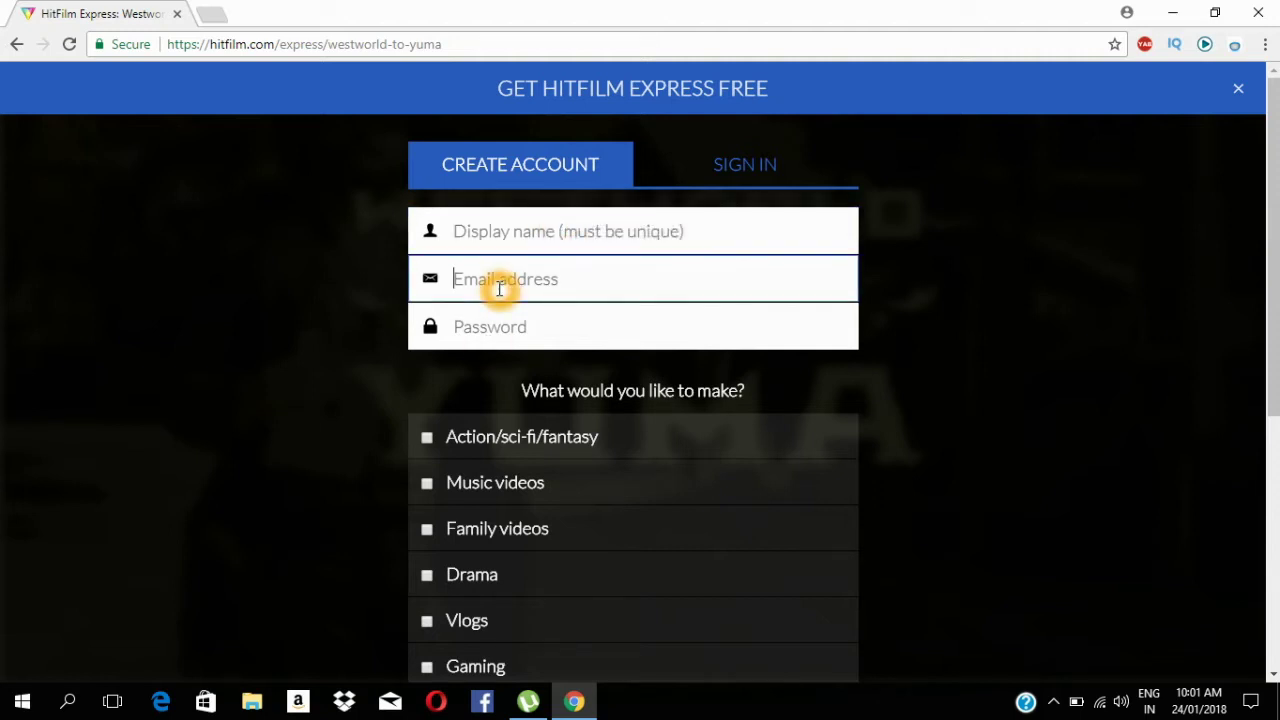
text(j)
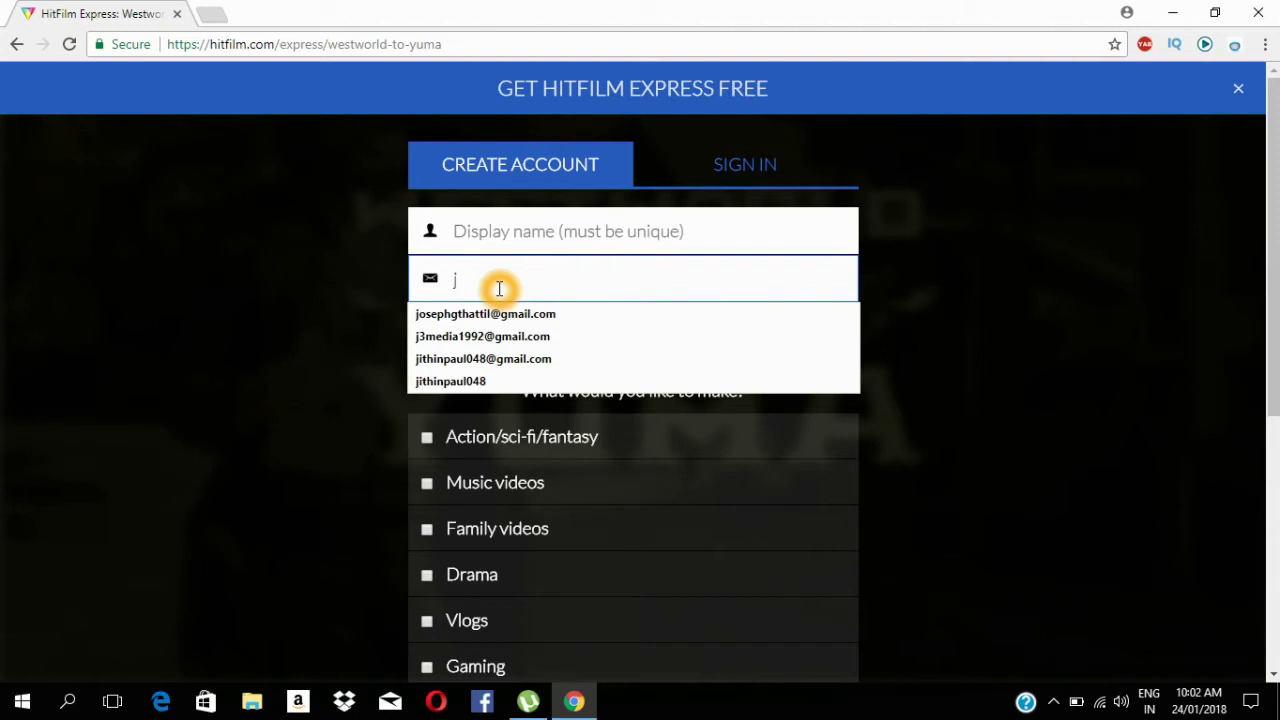
click(447, 337)
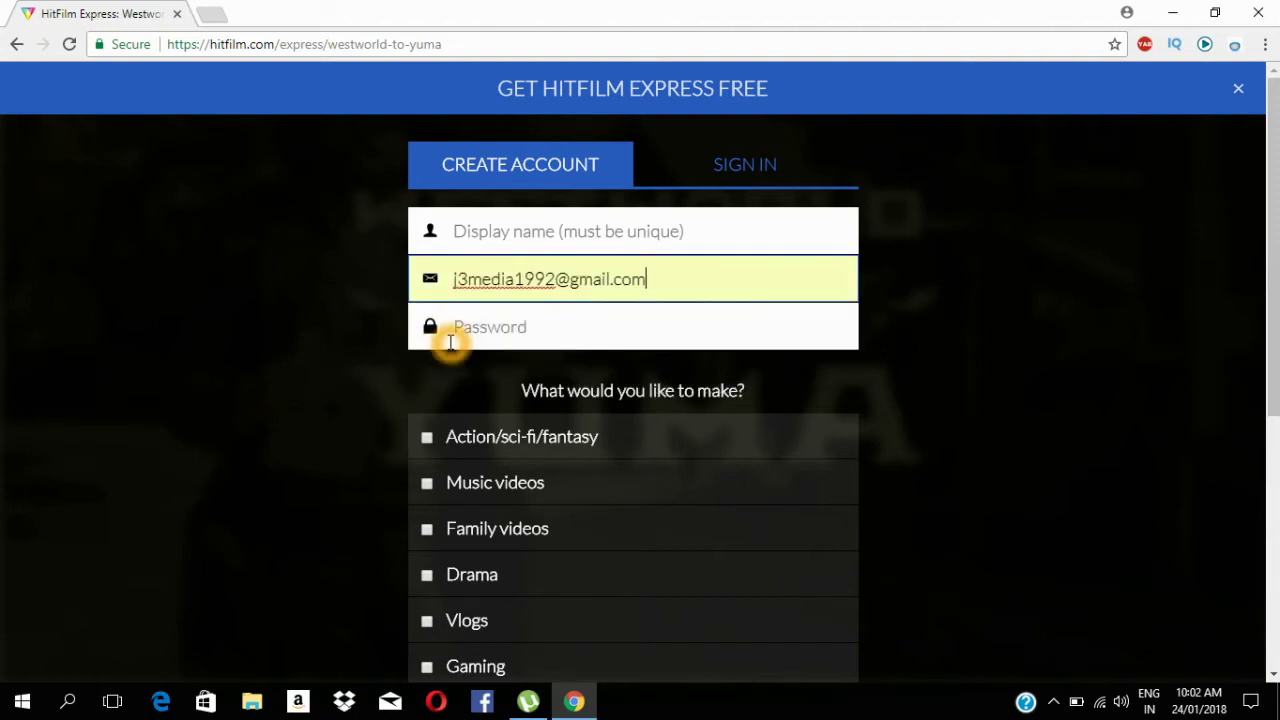
click(515, 279)
drag(515, 279, 428, 278)
key(ctrl+c)
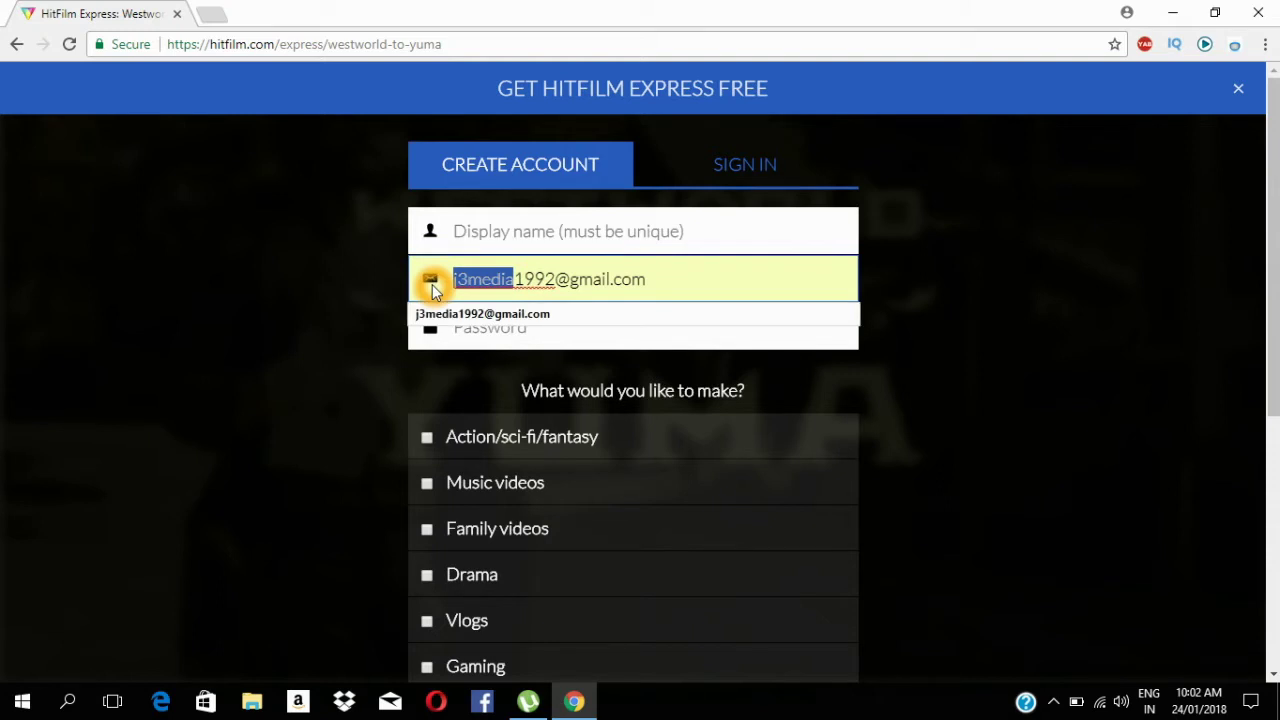
click(471, 243)
key(ctrl+v)
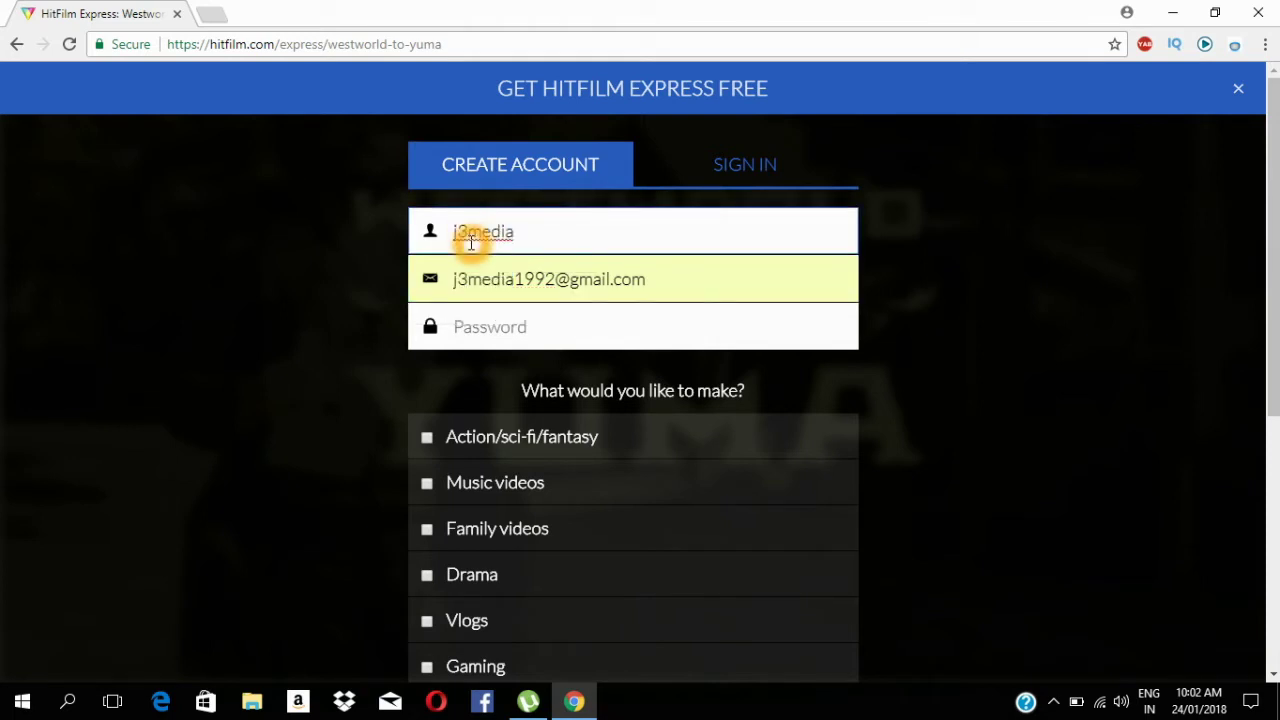
Enter the account password and choose Music videos as what you'll make.
click(492, 331)
text(•)
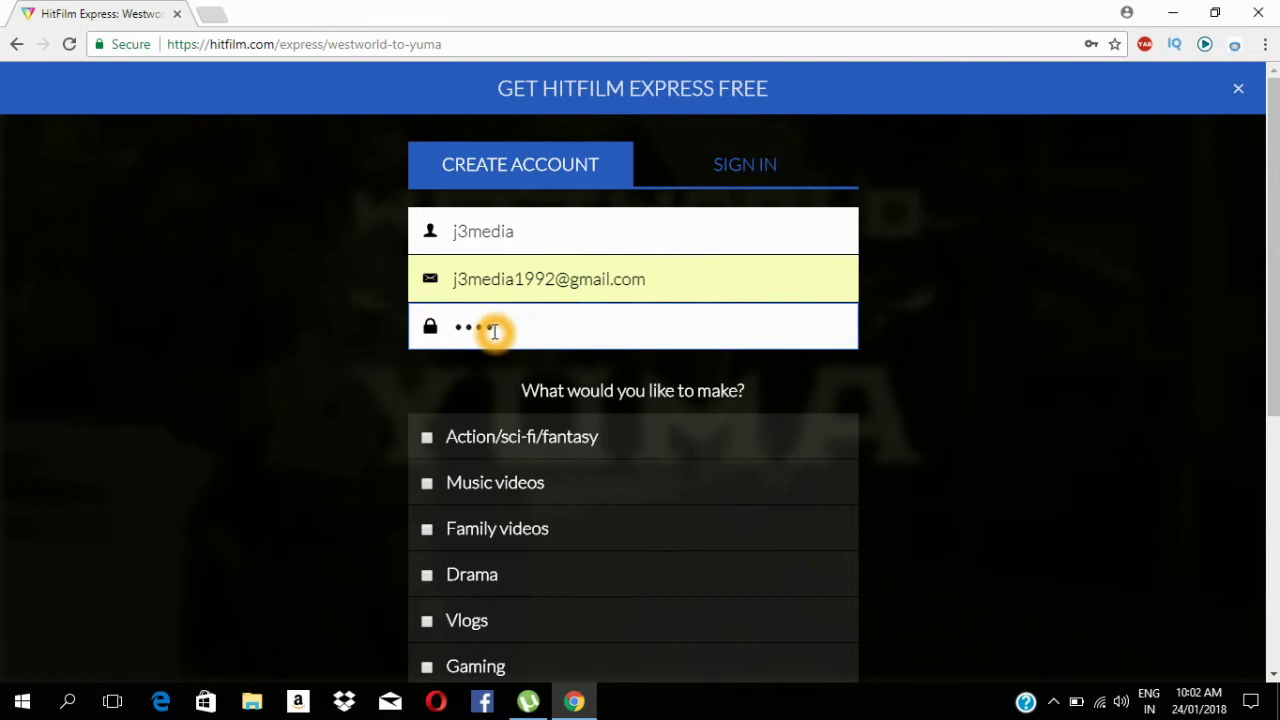
key(BackSpace)
key(BackSpace)
key(BackSpace)
text(•)
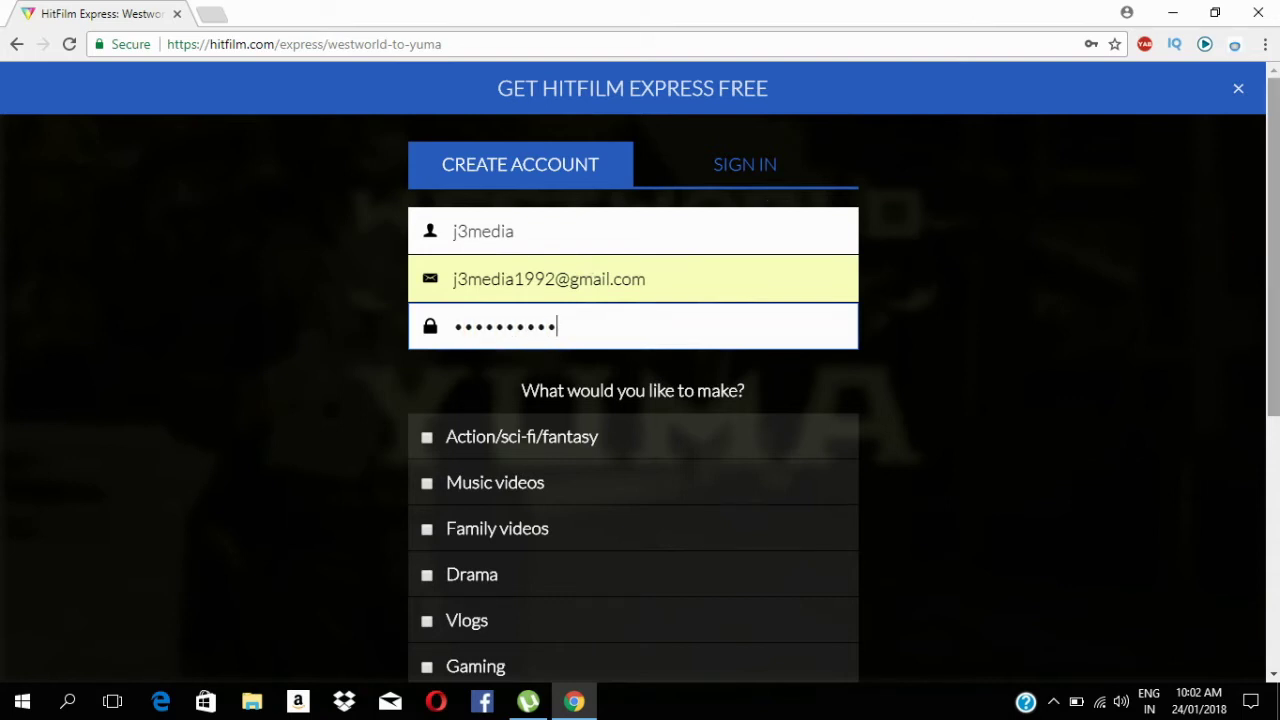
scroll(522, 307, down, 3)
click(472, 289)
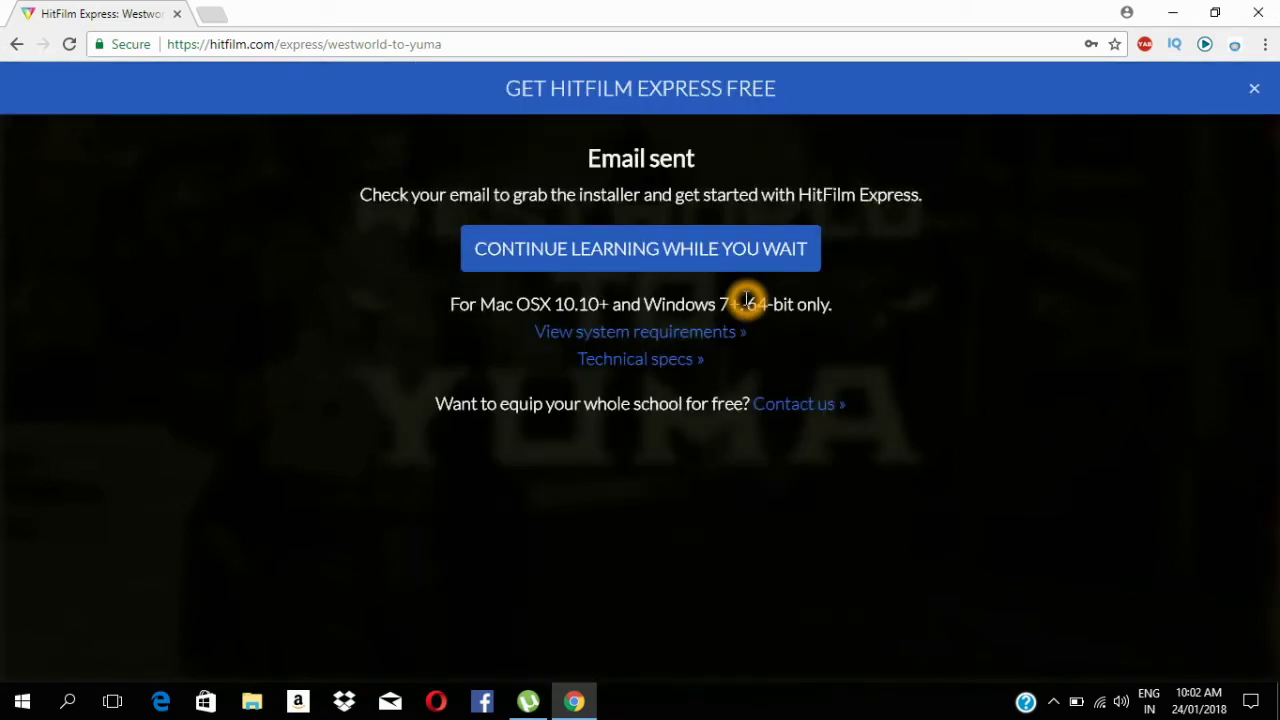
Submit the sign-up form so the installer e-mail is sent, then open a new browser tab.
click(603, 268)
click(577, 245)
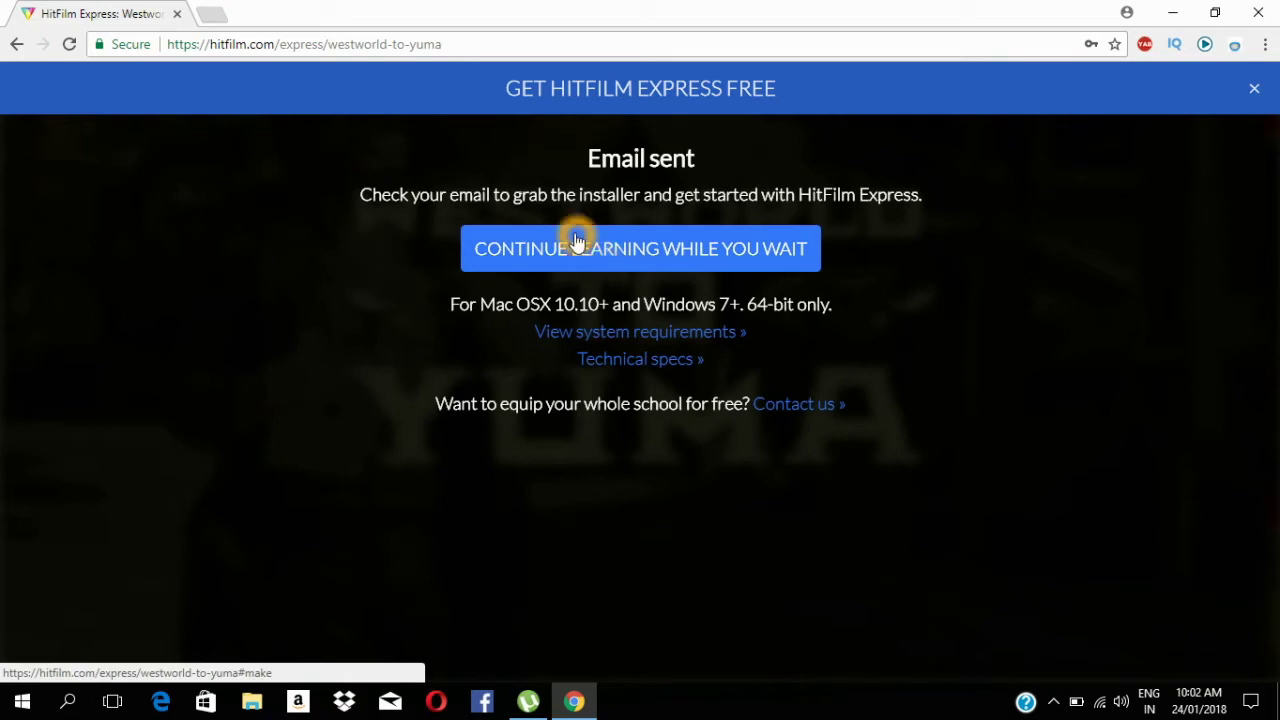
click(423, 217)
click(434, 214)
click(422, 217)
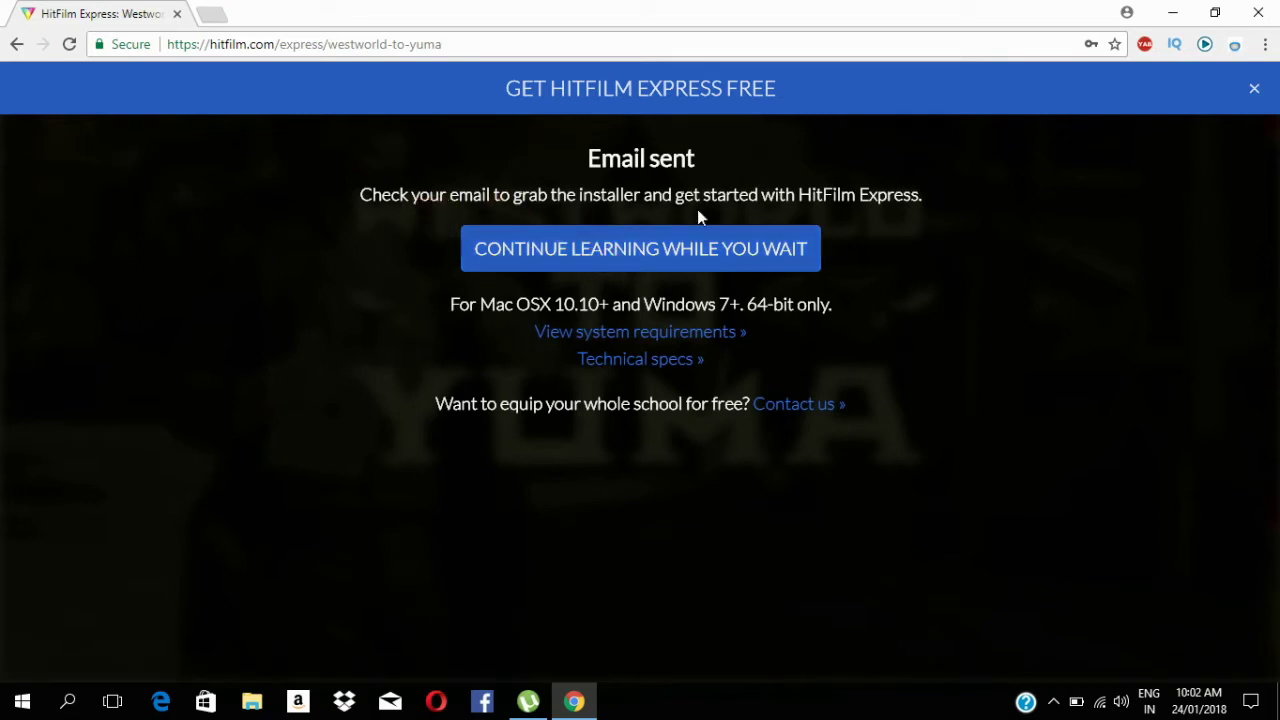
click(340, 169)
click(220, 24)
click(254, 44)
Go to gmail.com and sign in with the account password.
key(BackSpace)
text(g)
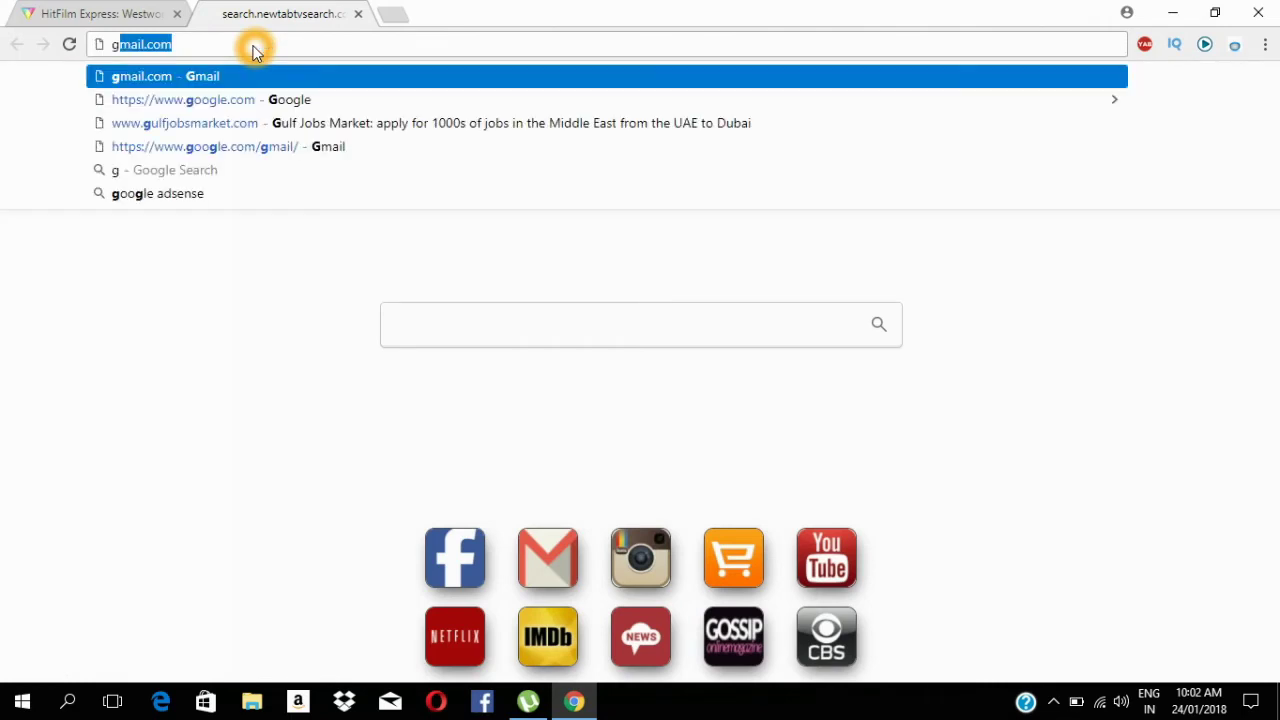
click(170, 87)
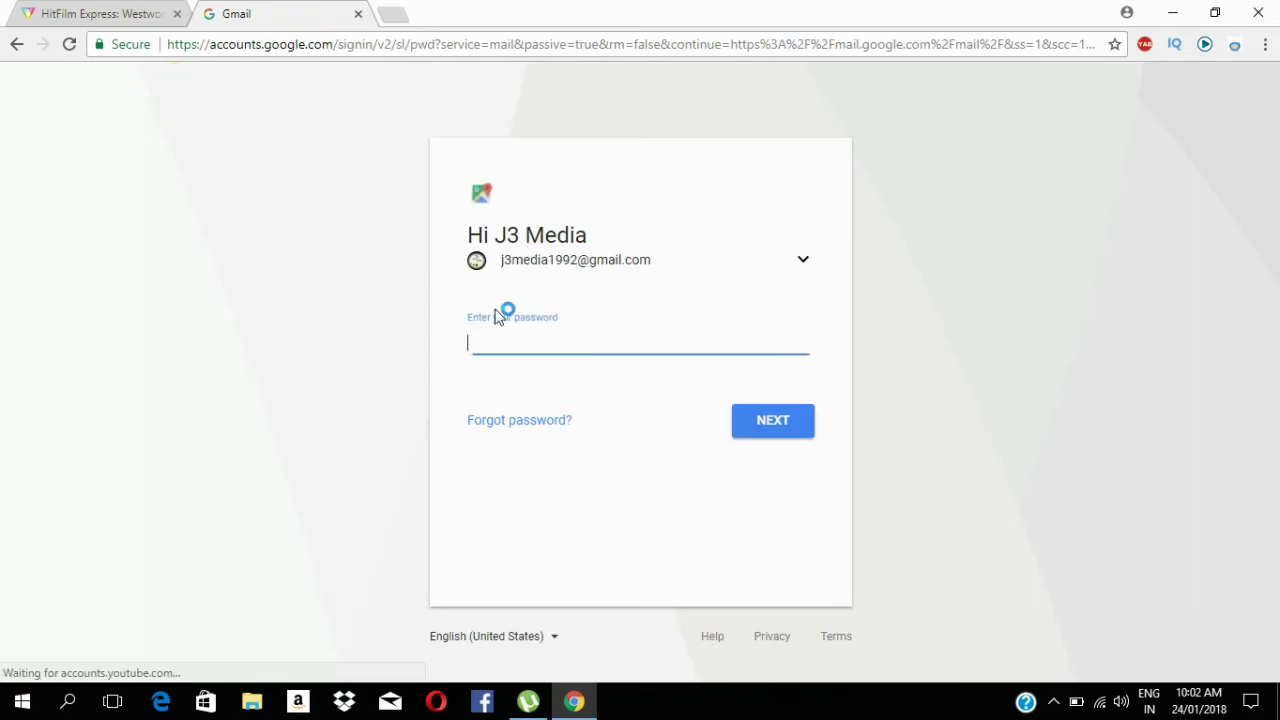
click(487, 340)
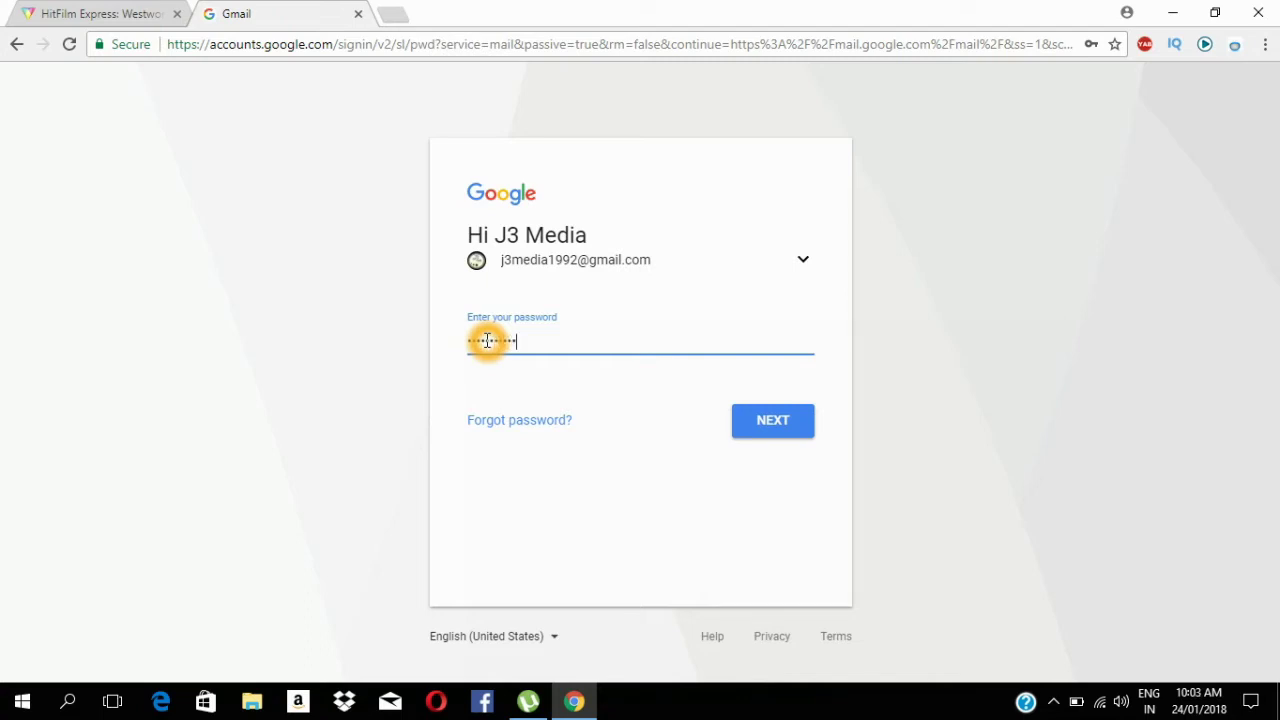
key(Return)
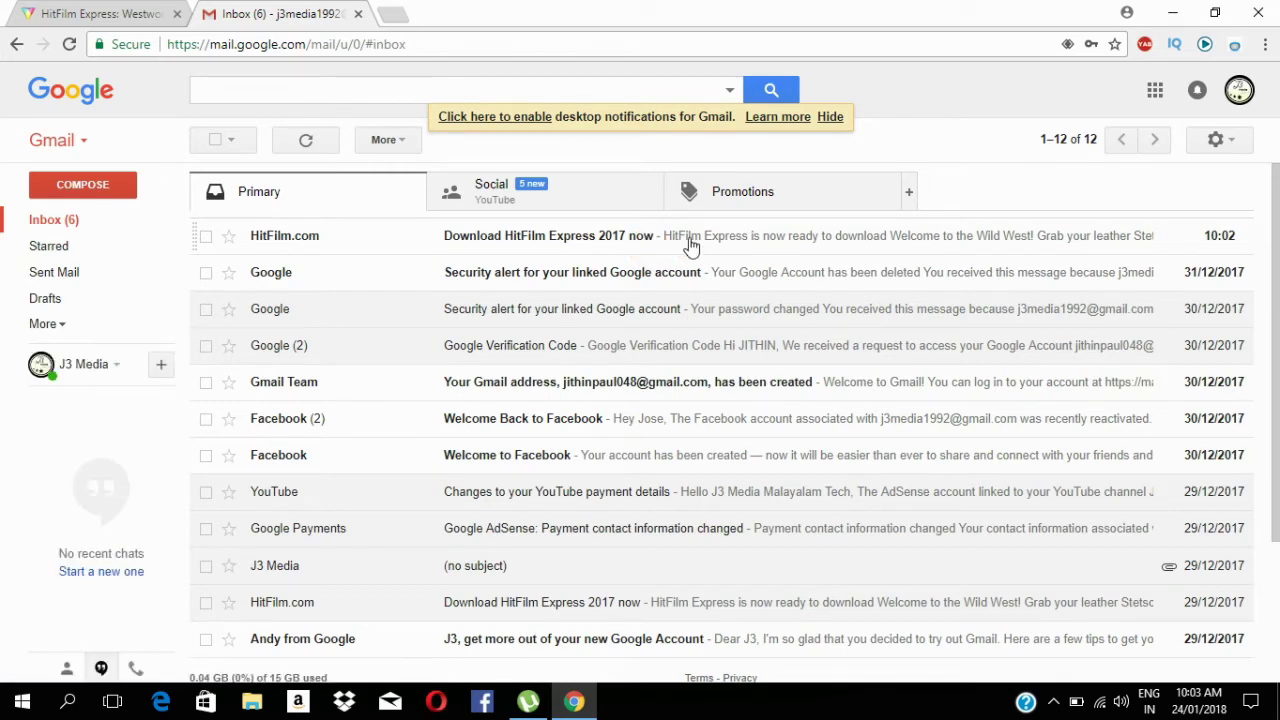
Open the 'Download HitFilm Express 2017 now' e-mail and follow its complete-download link.
click(696, 244)
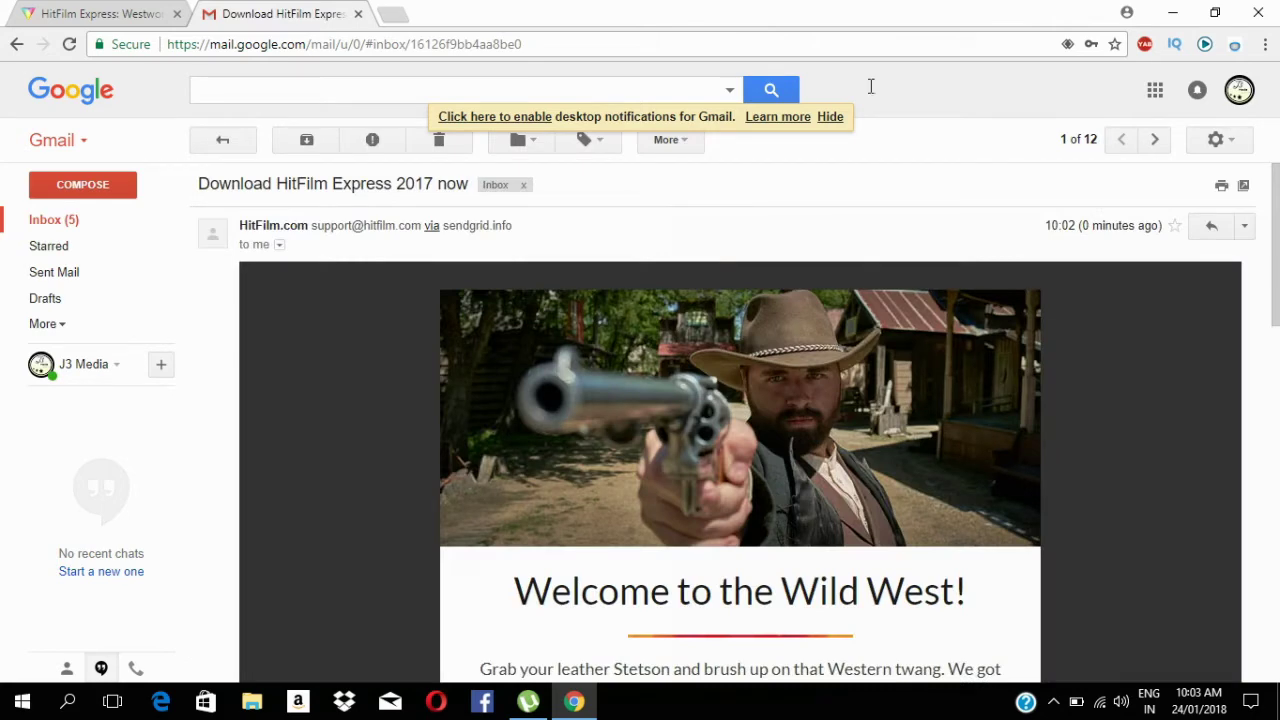
scroll(720, 500, down, 3)
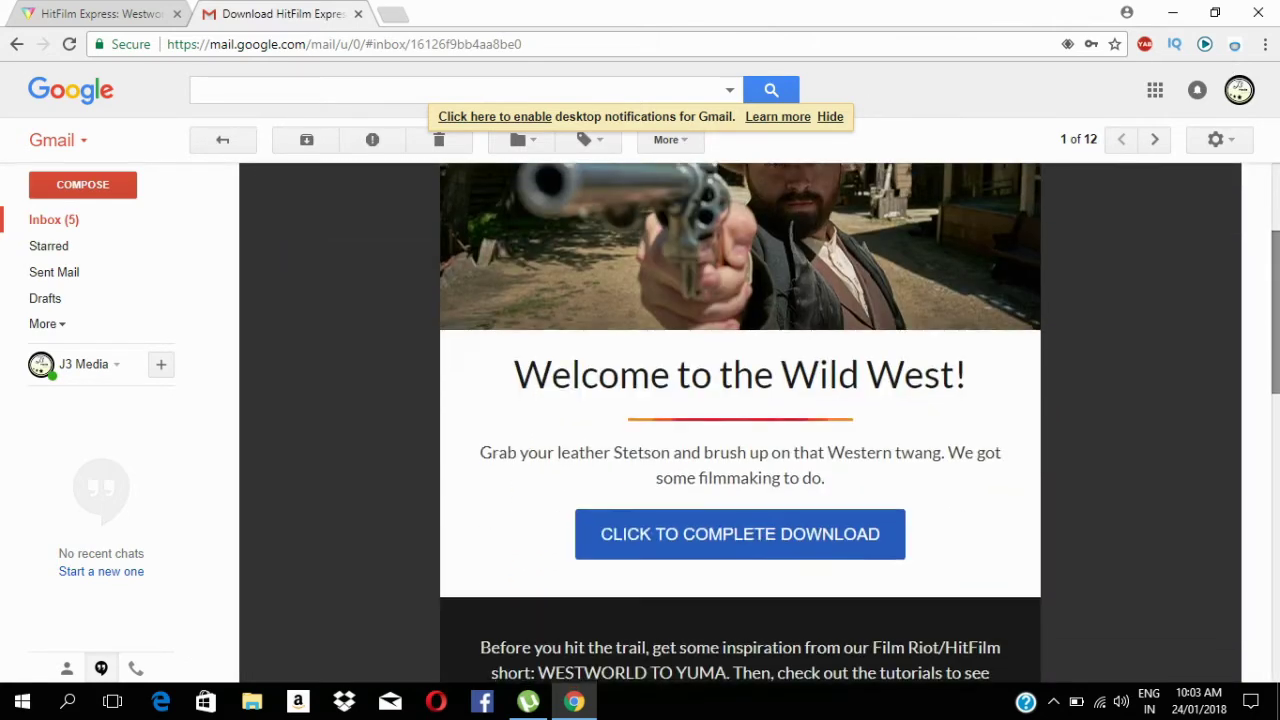
click(676, 530)
click(677, 528)
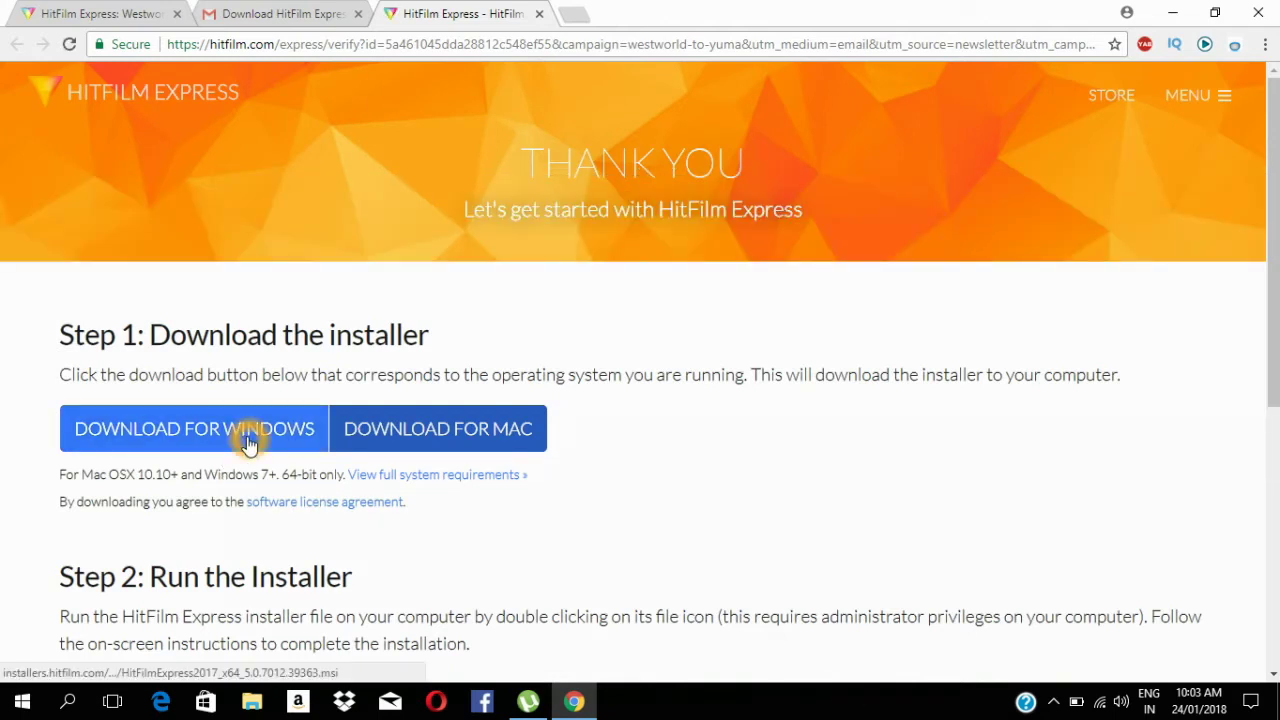
Download the Windows HitFilmExpress2017_x64 installer and show it in its folder.
click(290, 430)
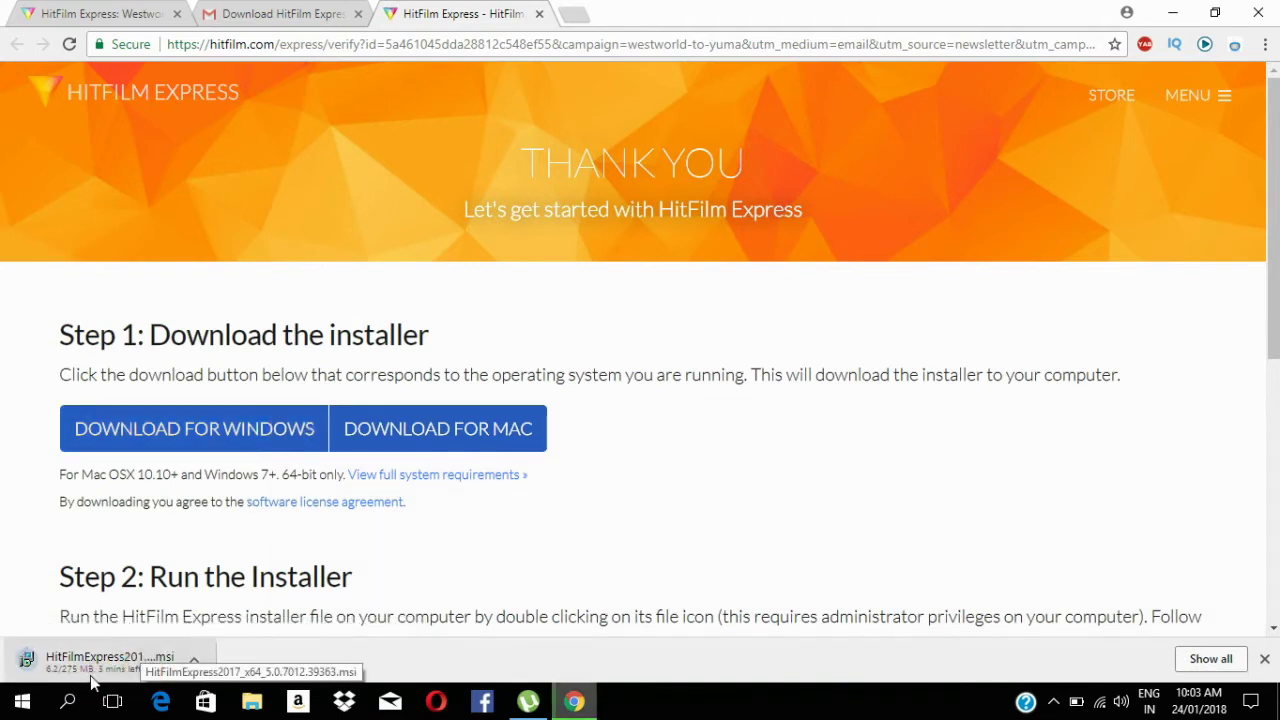
click(121, 668)
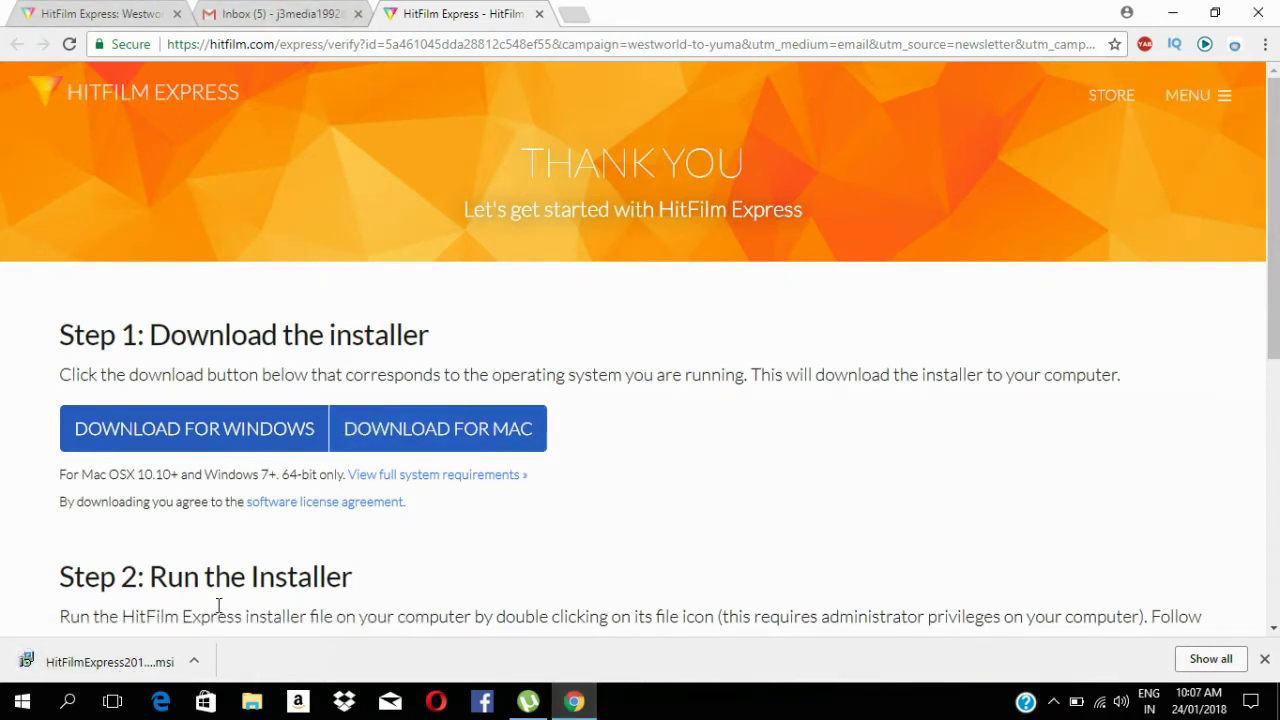
click(199, 663)
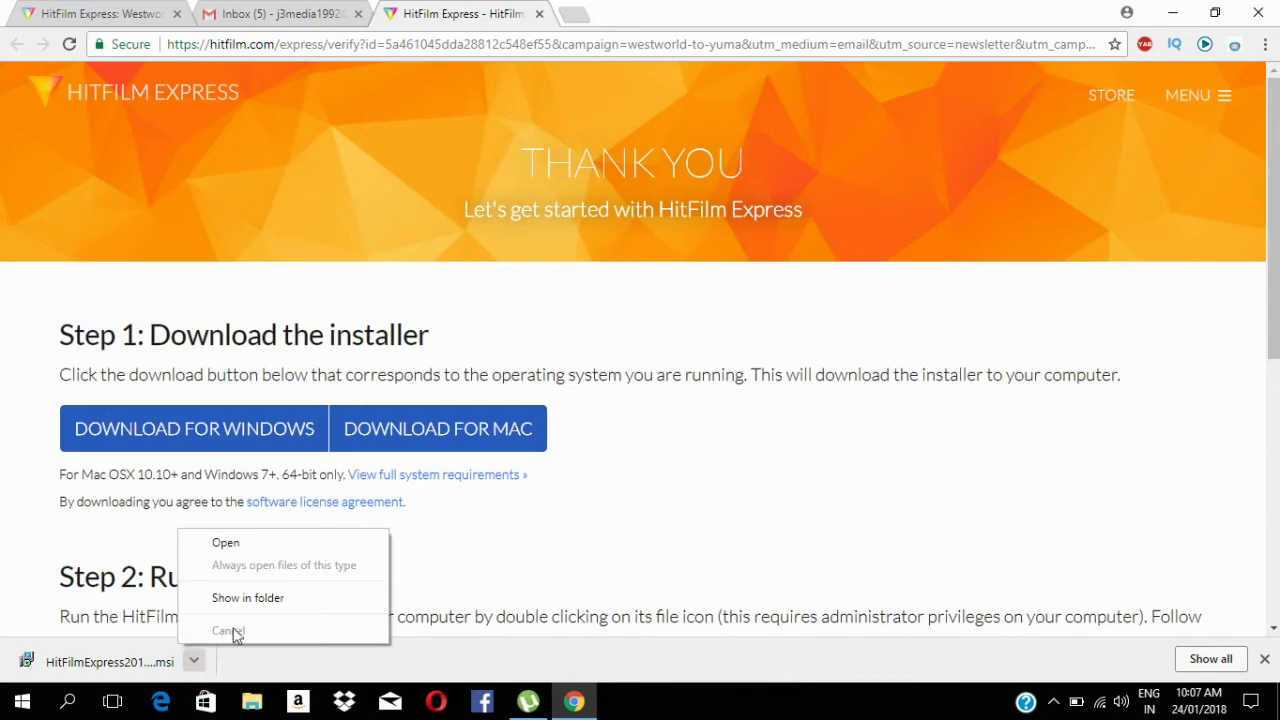
click(257, 601)
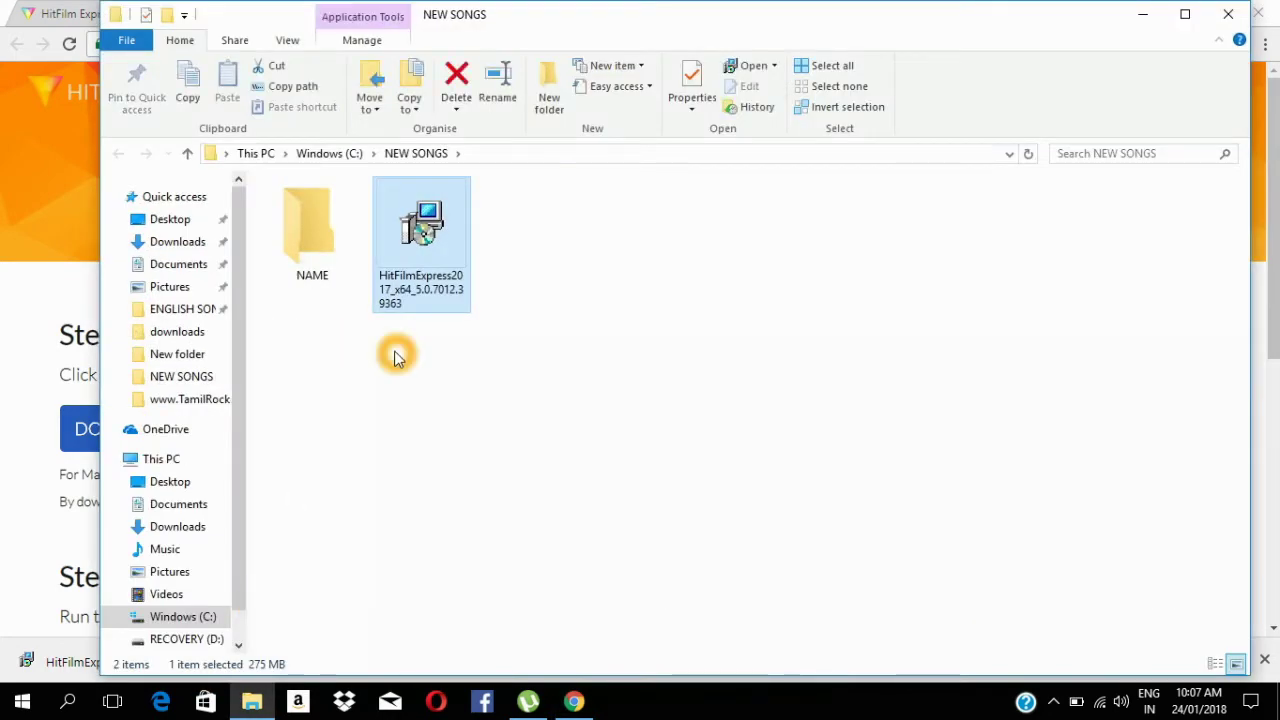
Run the HitFilmExpress2017 .msi installer from the NEW SONGS folder.
double_click(436, 285)
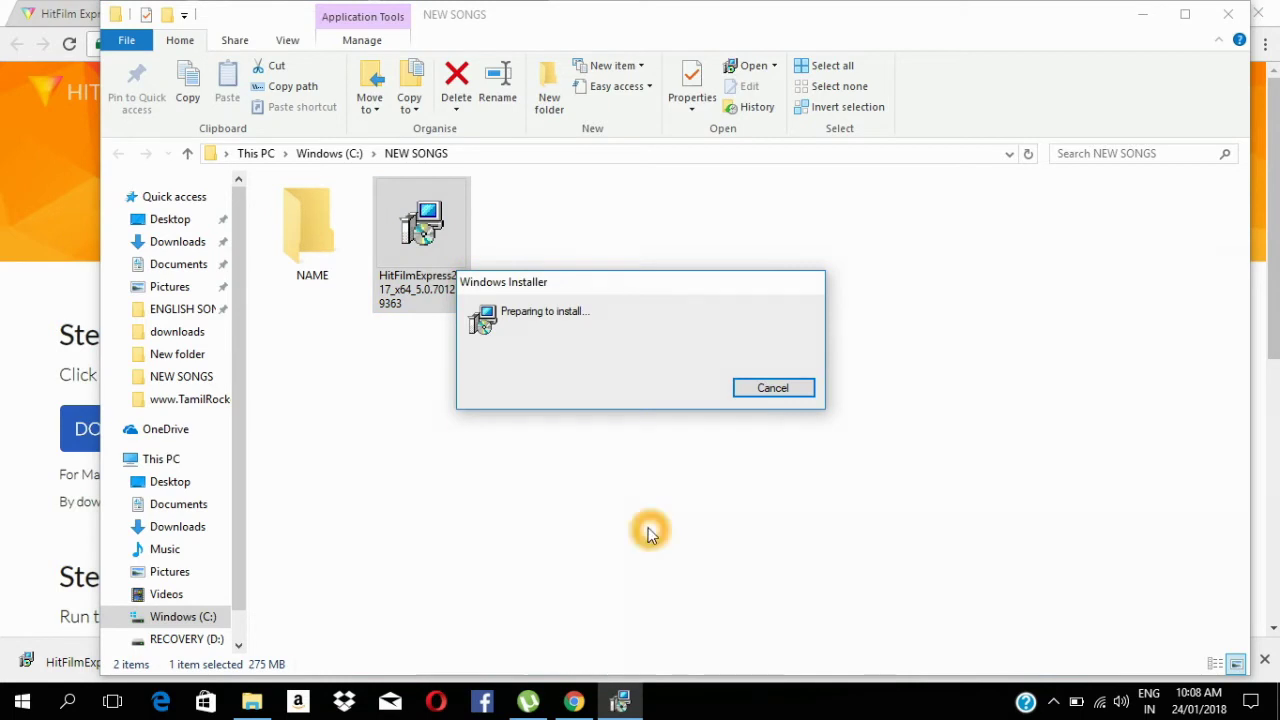
Accept the licence terms, choose Custom setup with default features and location, and install.
click(760, 497)
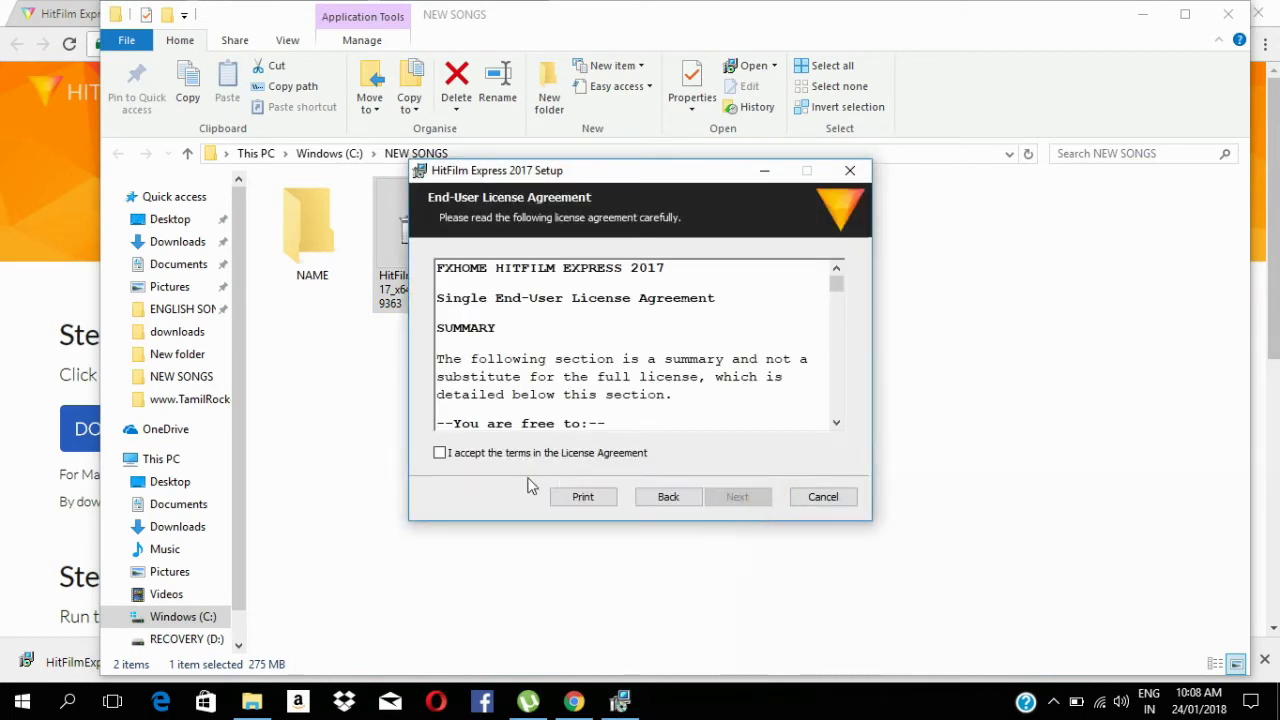
click(447, 458)
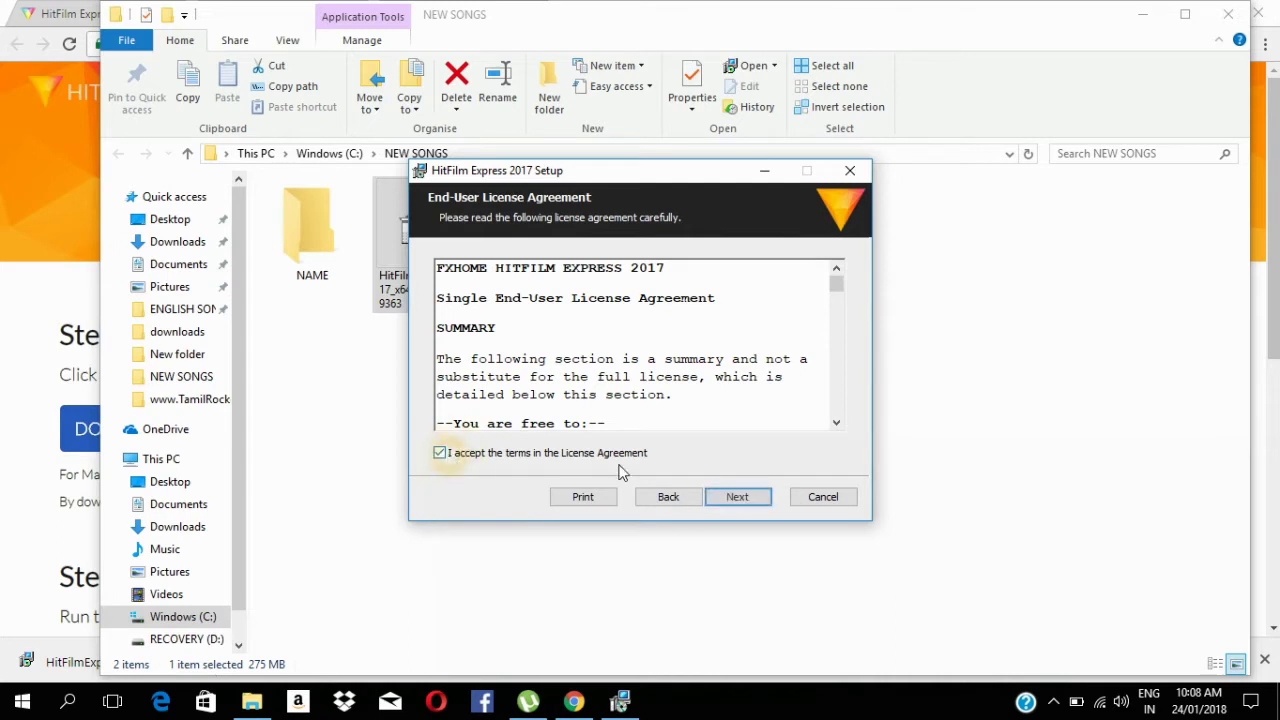
click(748, 510)
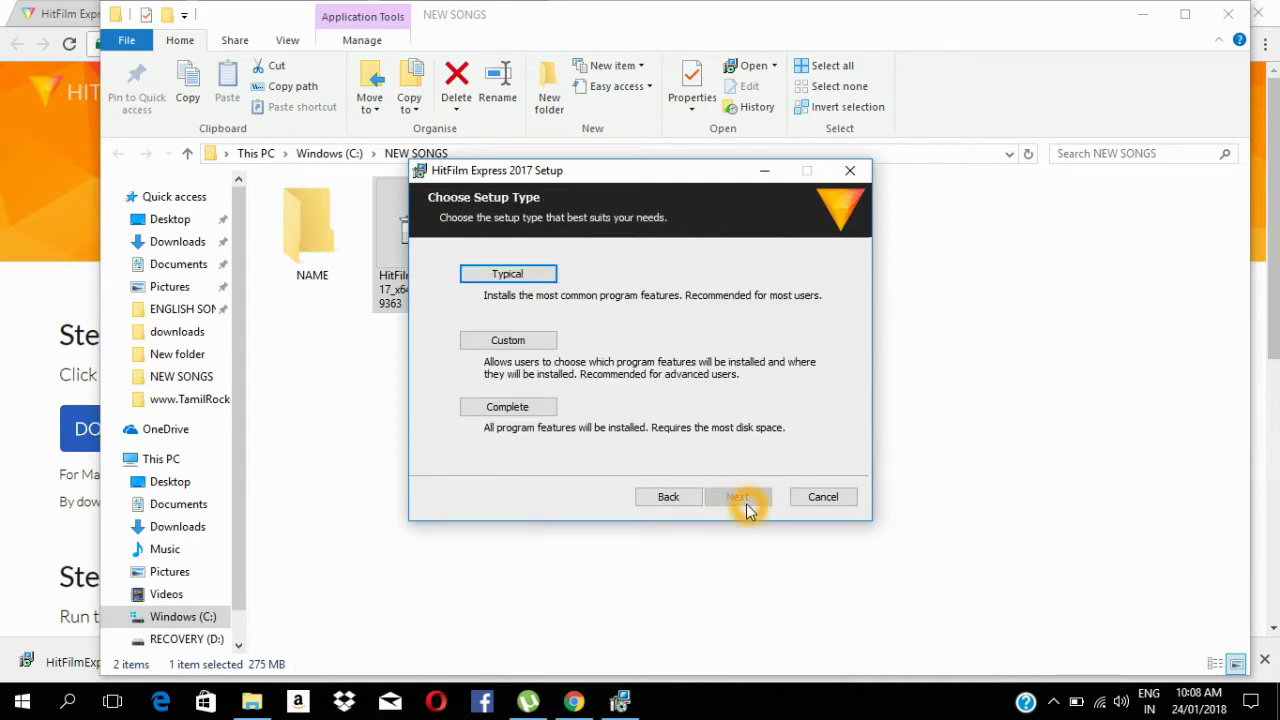
click(533, 343)
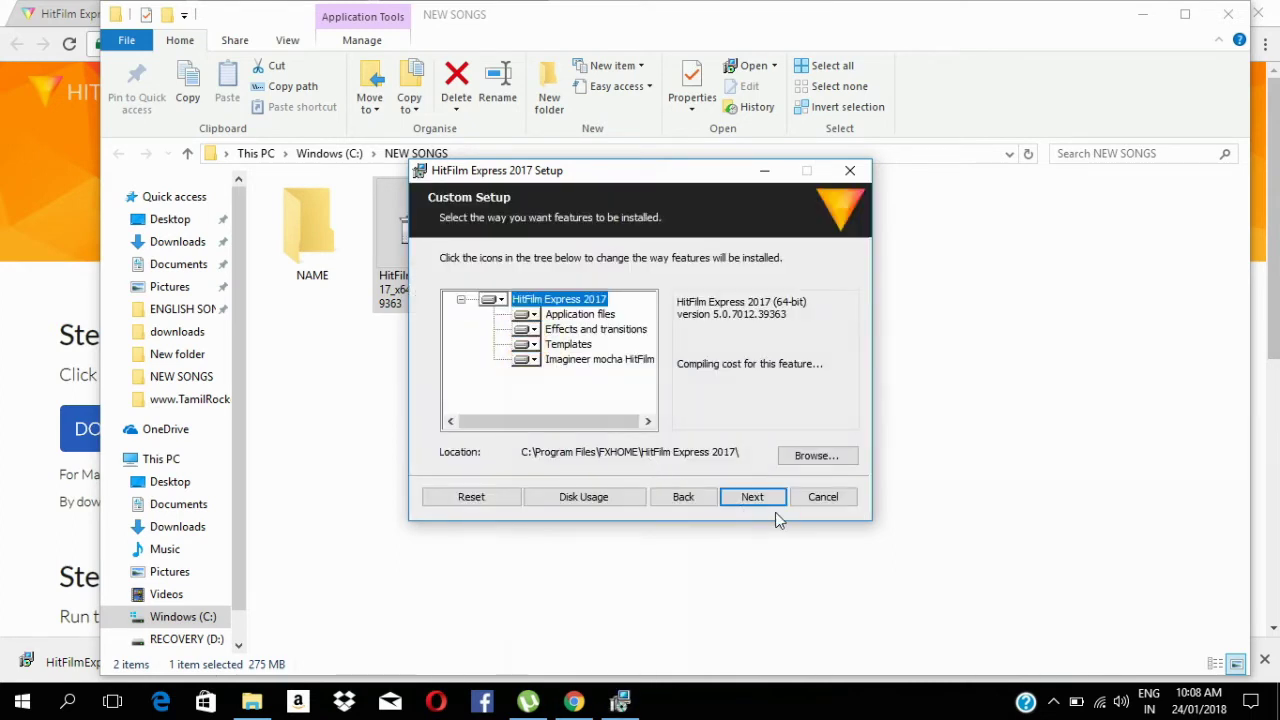
click(762, 509)
click(680, 500)
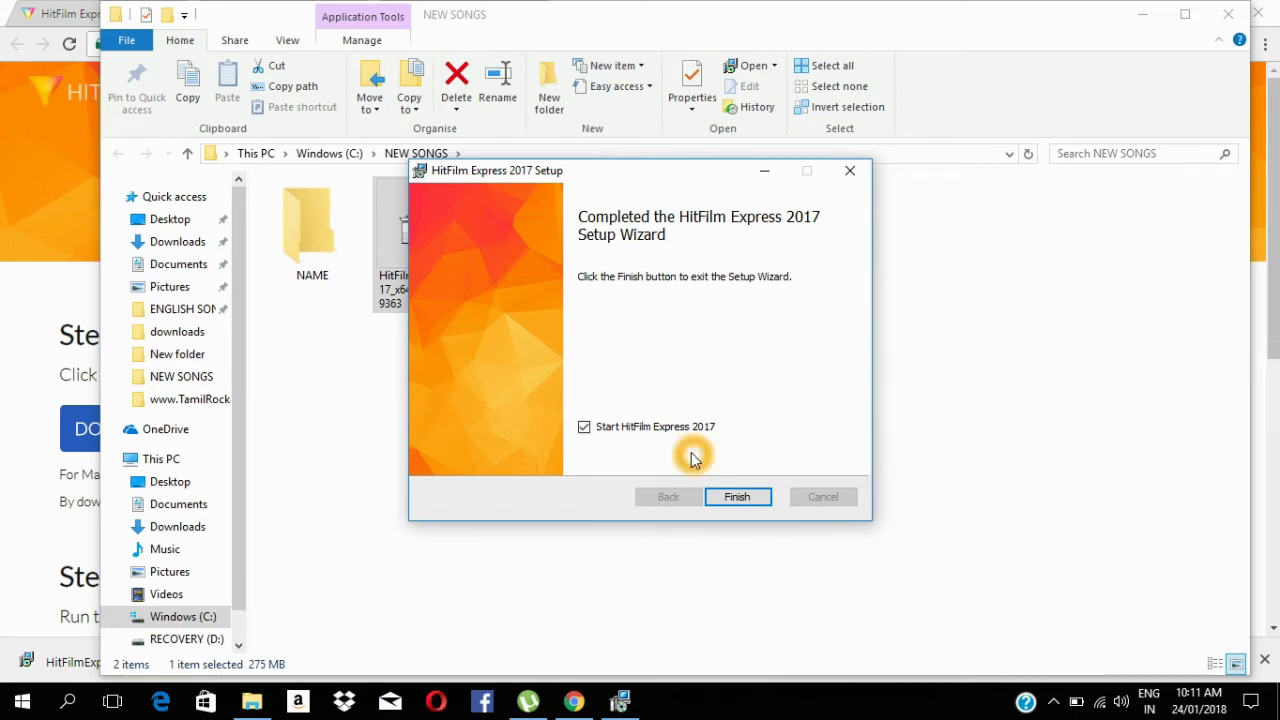
Finish the setup wizard with Start HitFilm Express 2017 ticked and close the NEW SONGS folder.
click(729, 500)
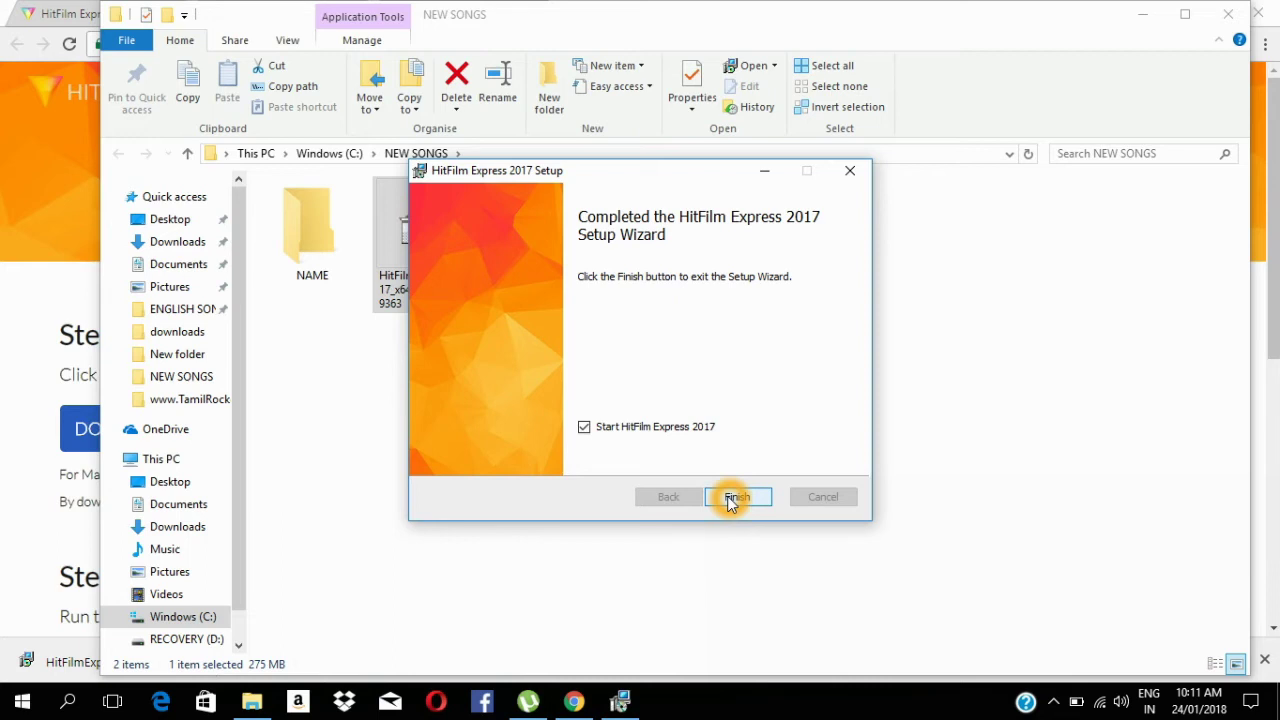
click(730, 498)
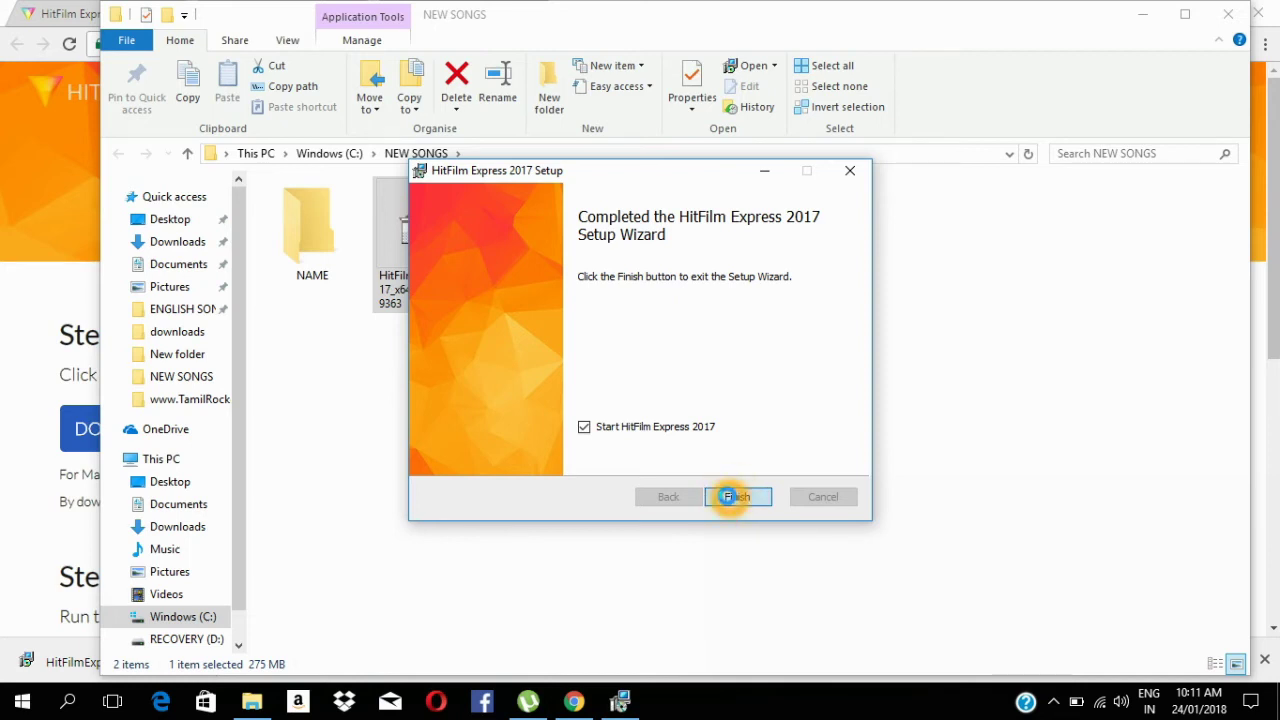
click(1227, 12)
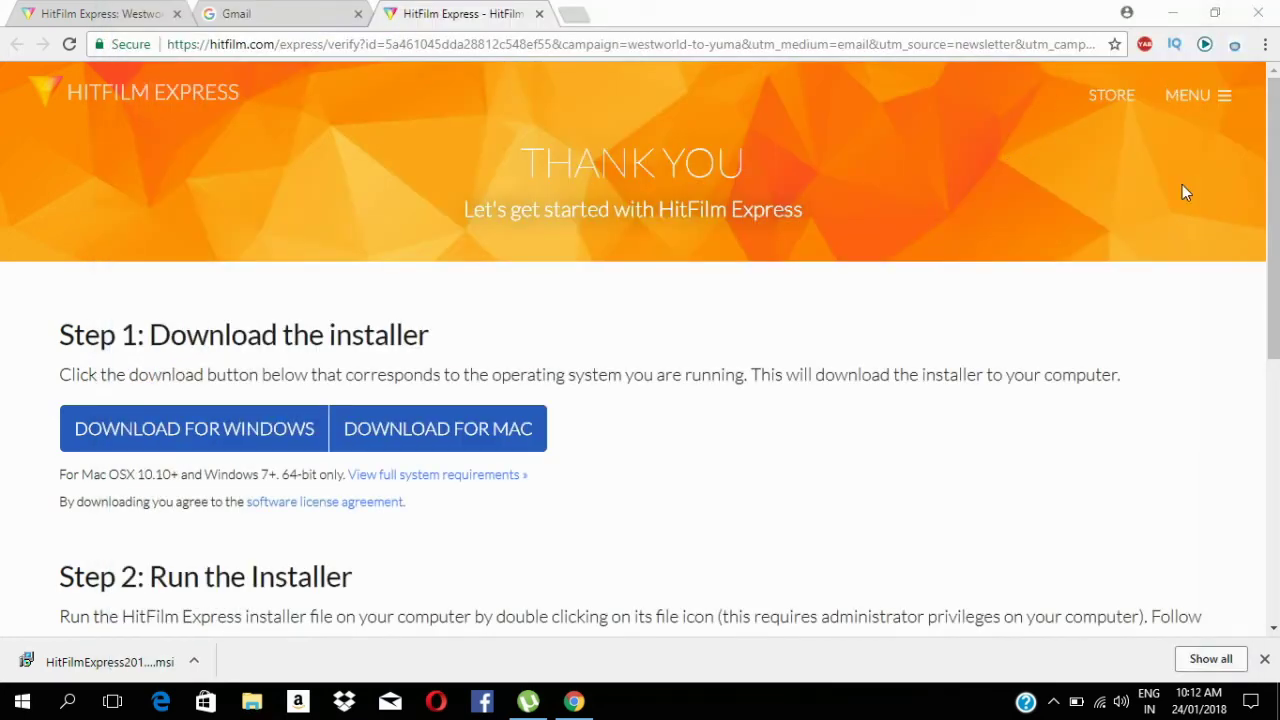
Minimize Google Chrome to reveal the desktop.
click(846, 392)
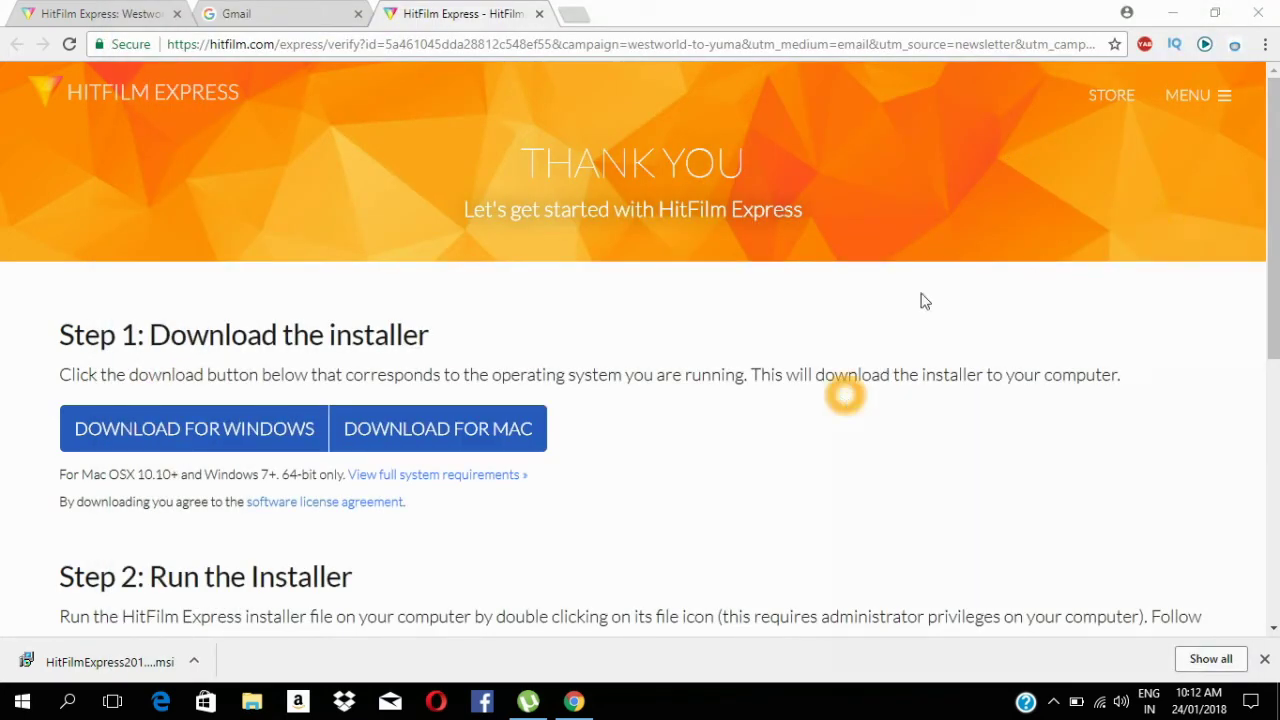
click(1170, 10)
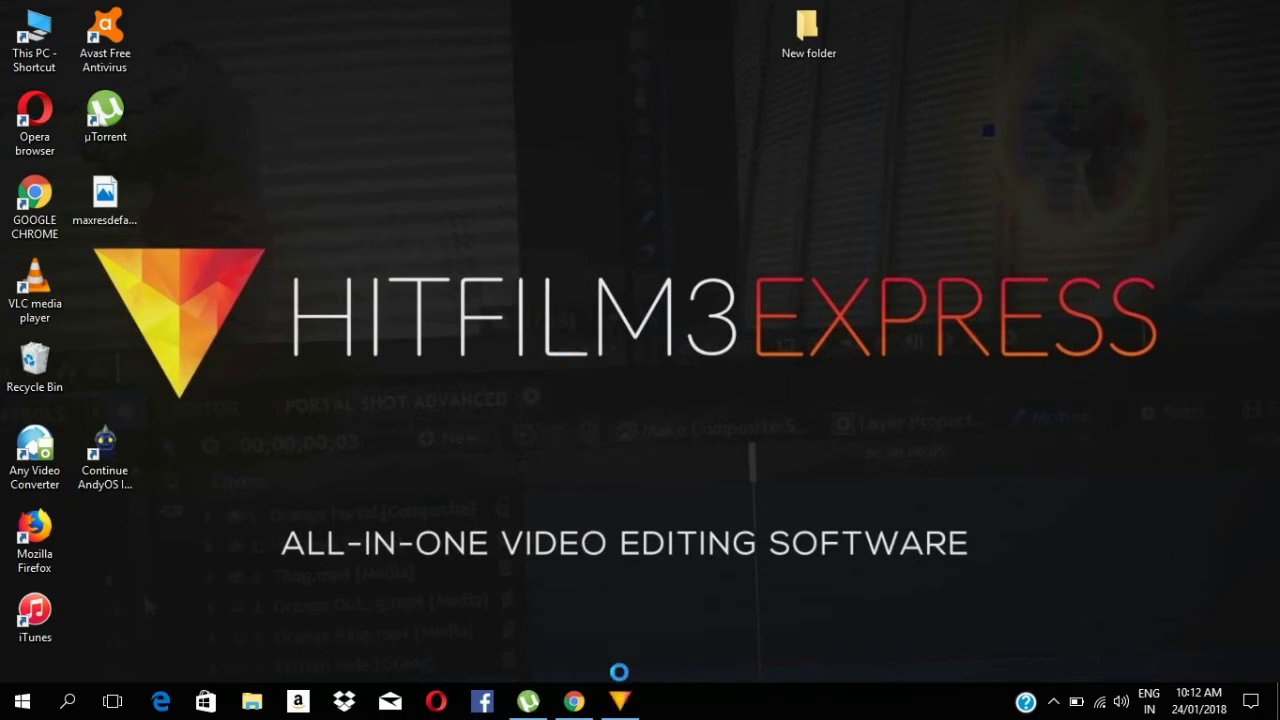
Bring the HitFilm Express 2017 window forward from the taskbar to its Home screen.
mouse_move(622, 694)
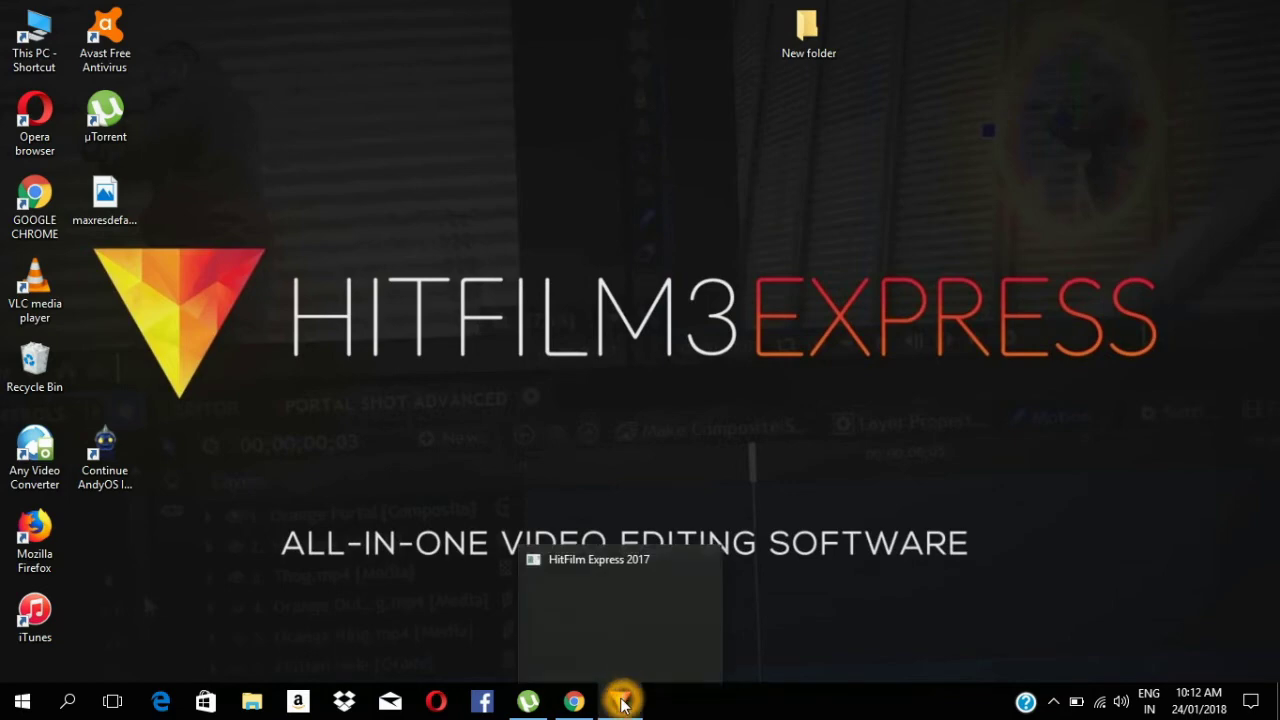
click(623, 554)
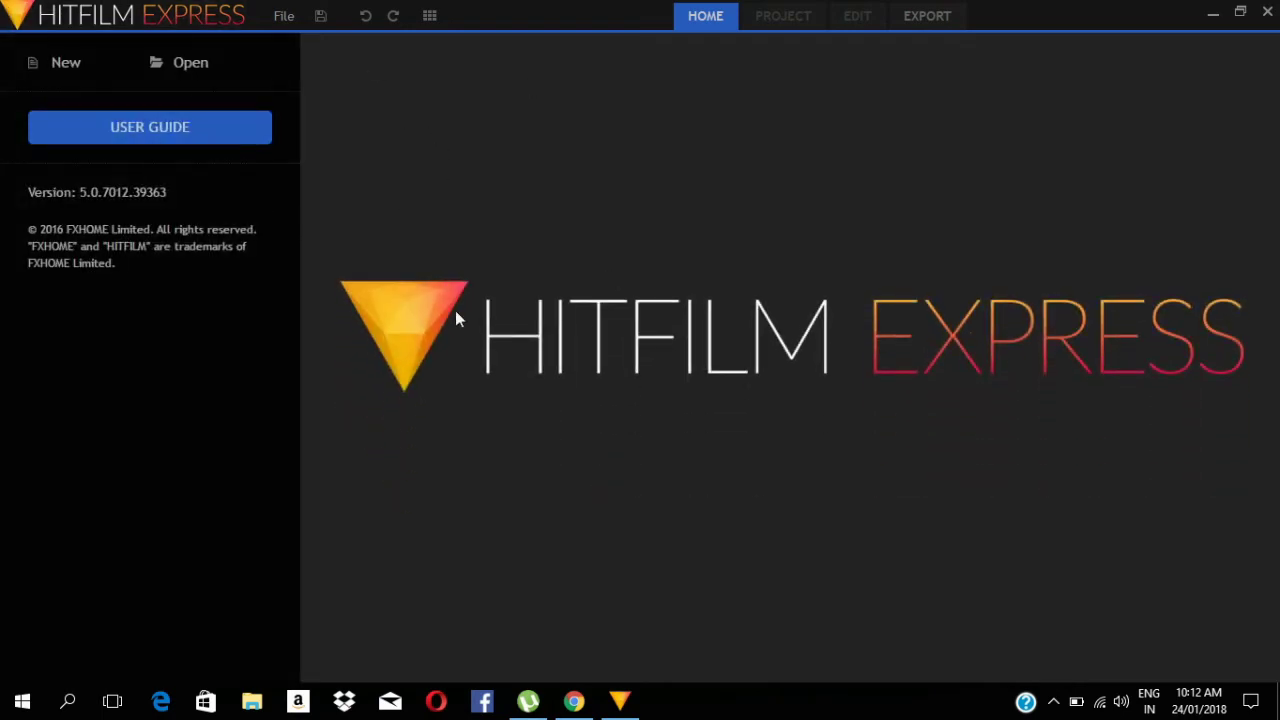
click(417, 276)
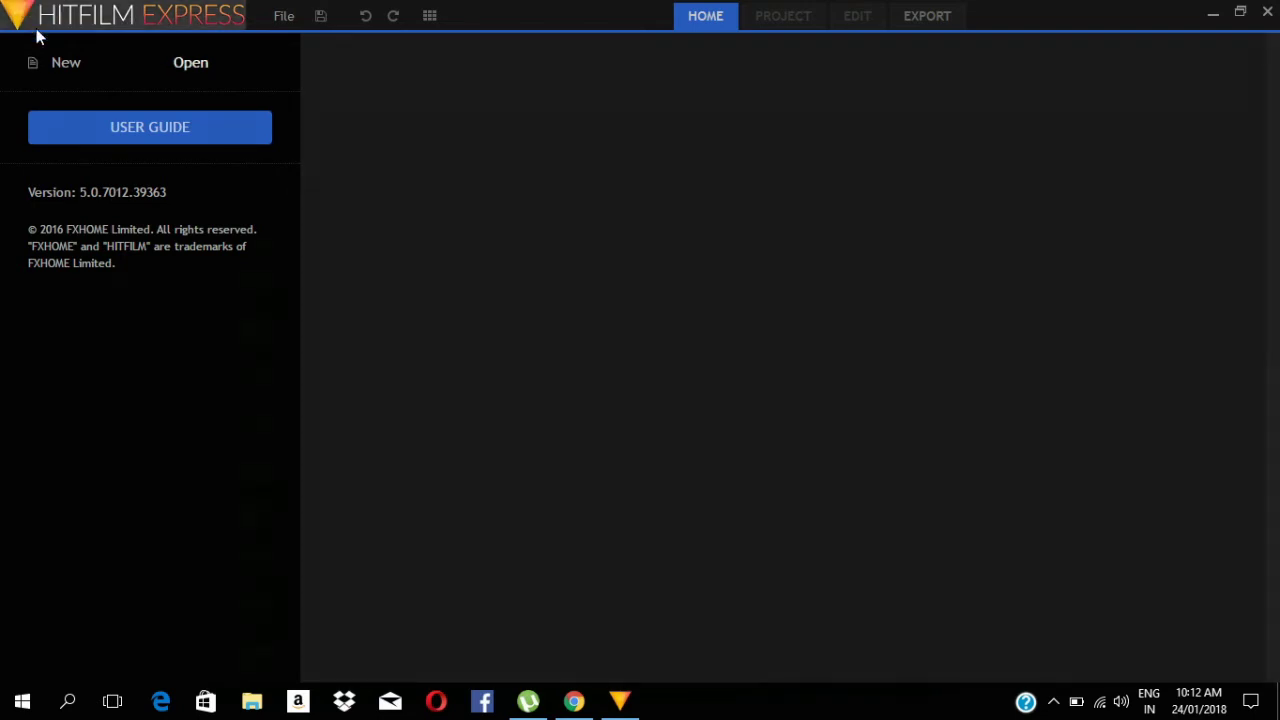
Start a new project using the 1080p Full HD @ 25 fps template.
click(66, 64)
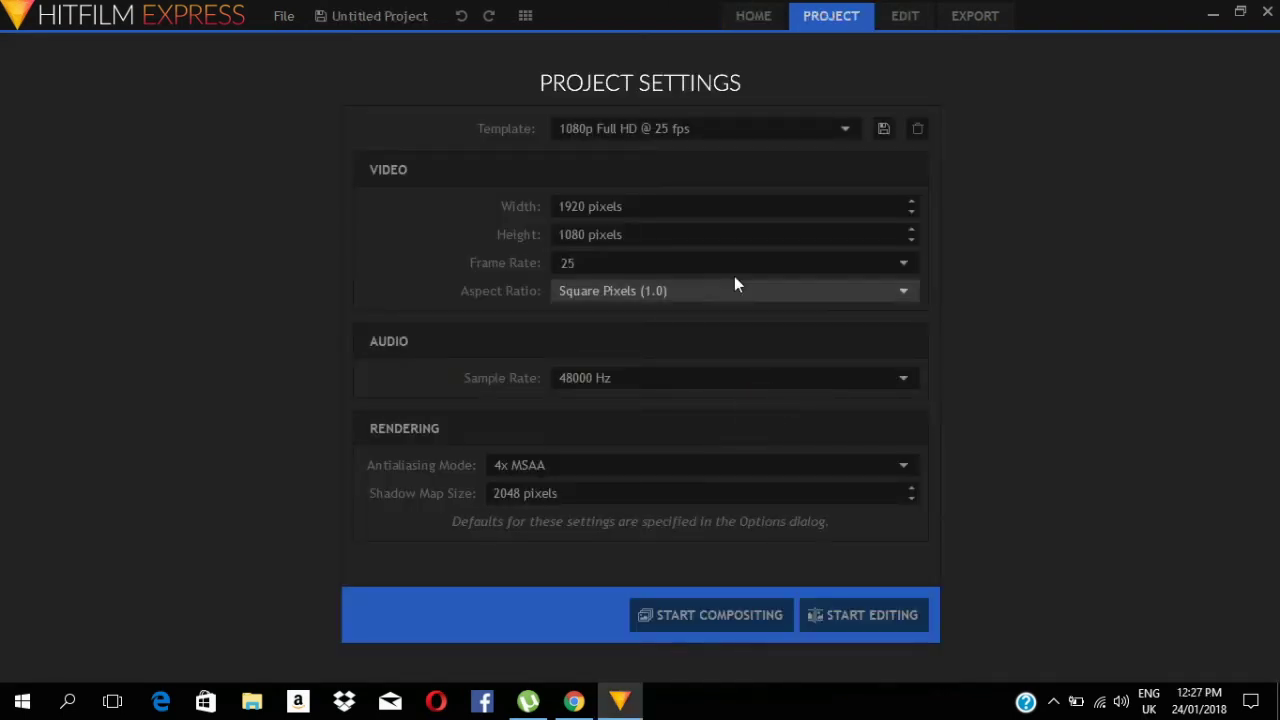
click(729, 131)
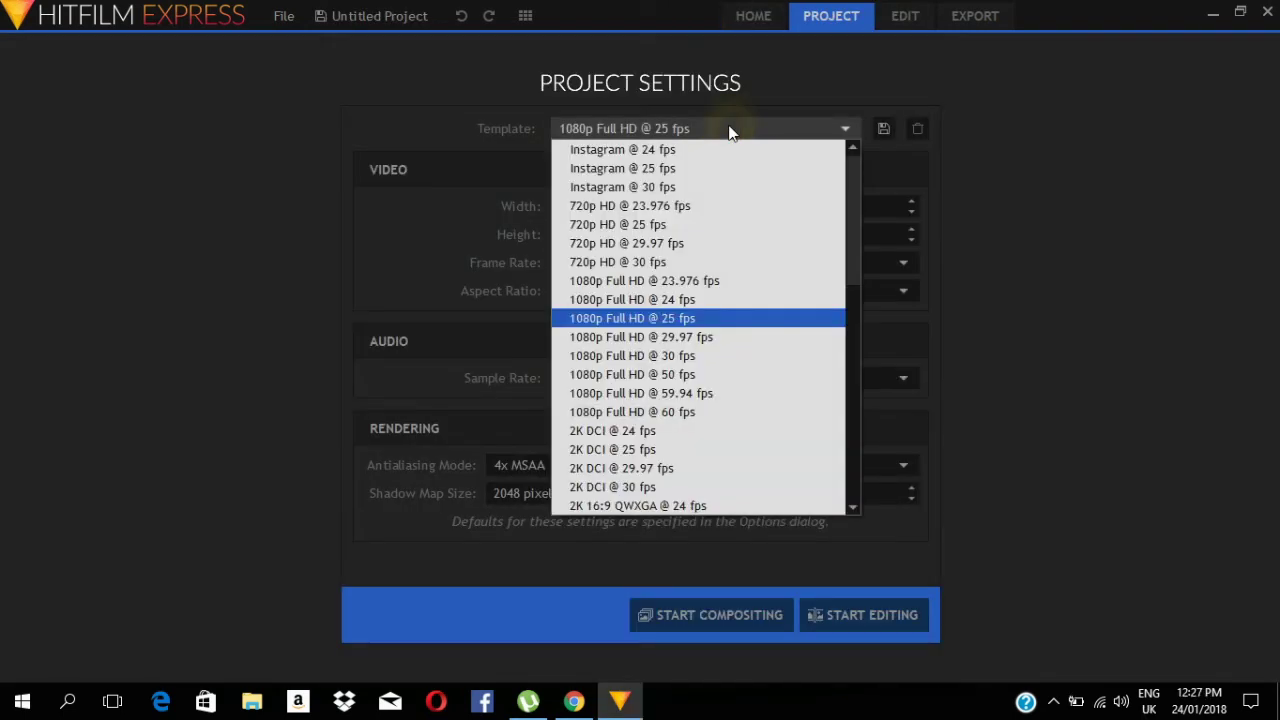
click(612, 317)
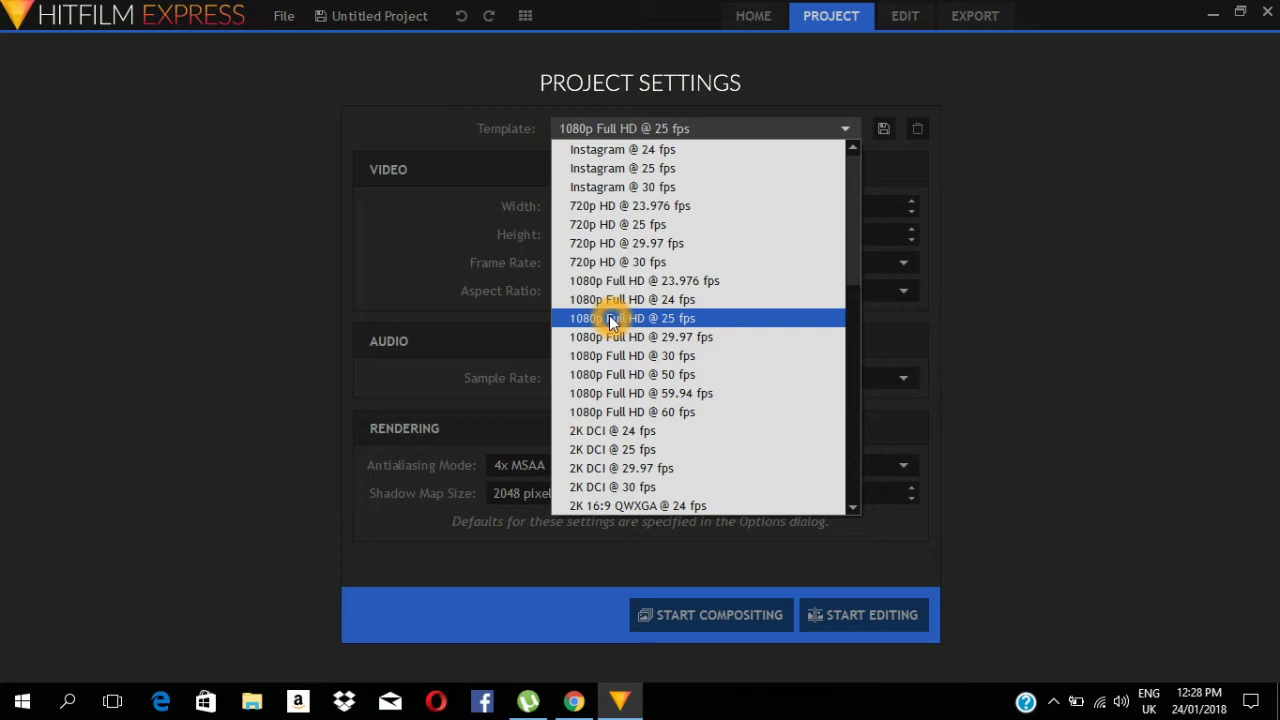
click(612, 318)
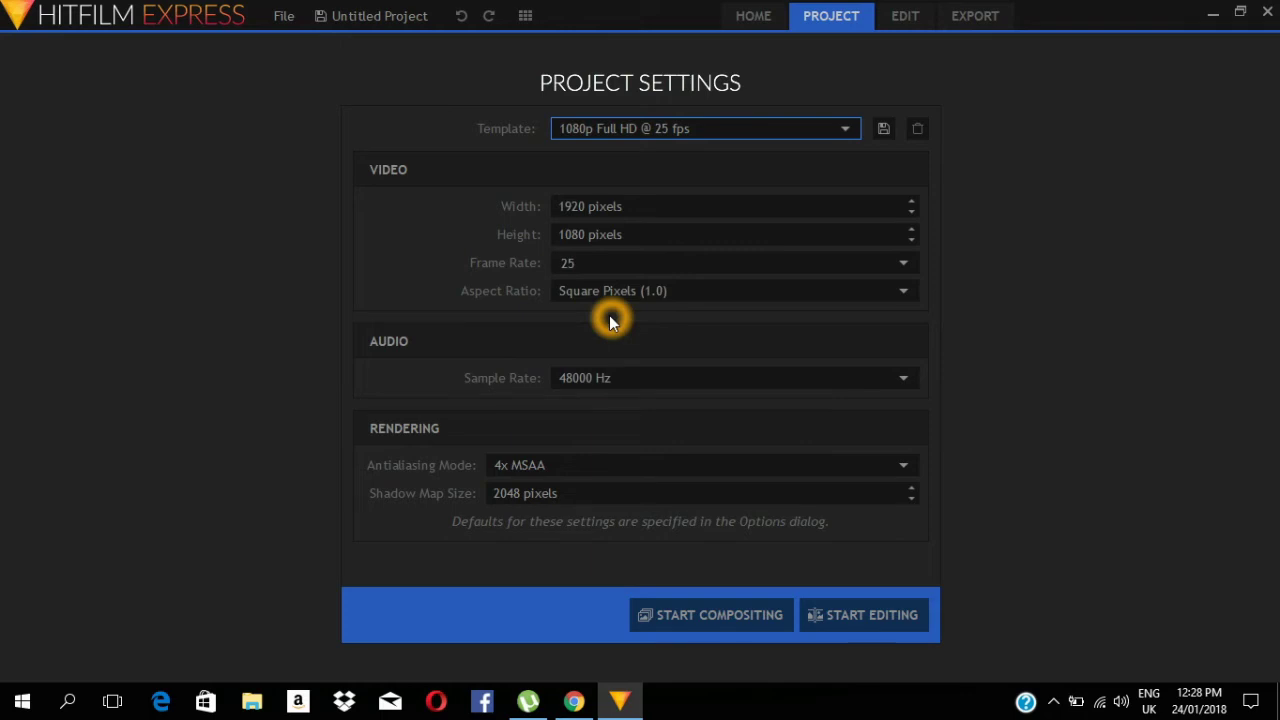
Keep the audio sample rate at 48000 Hz and begin editing in the Edit workspace.
click(599, 228)
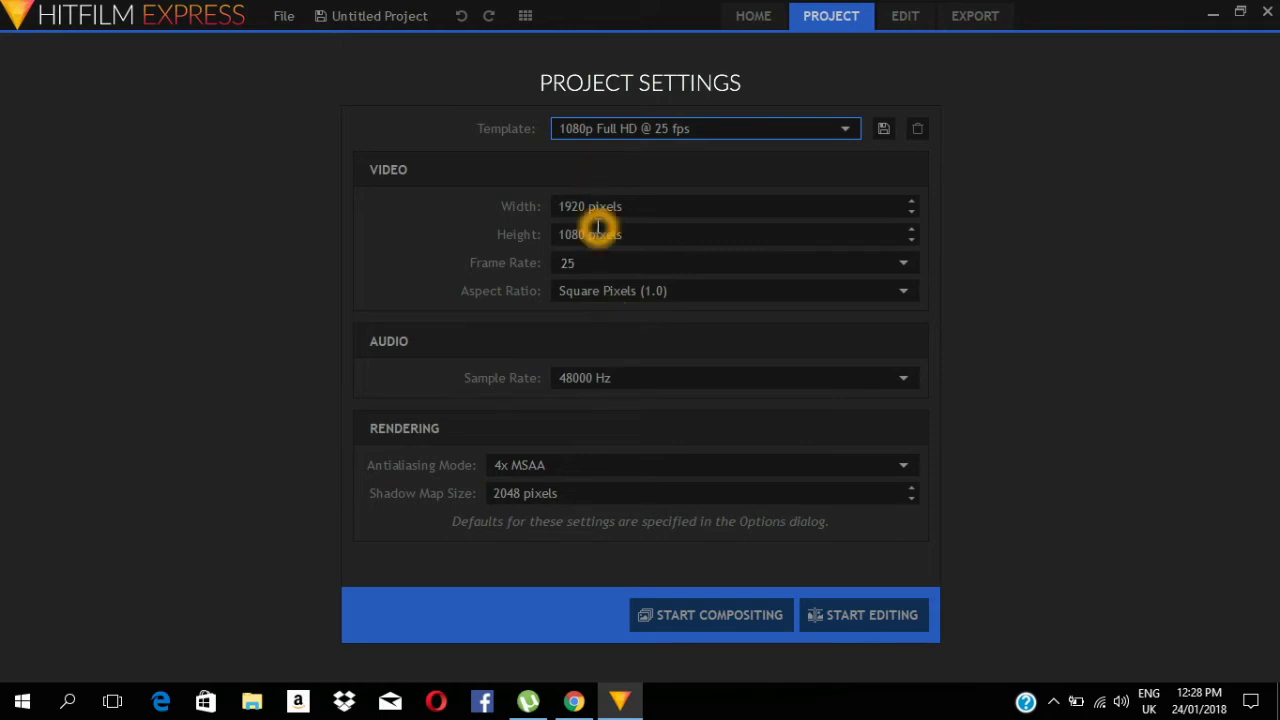
click(605, 247)
click(600, 265)
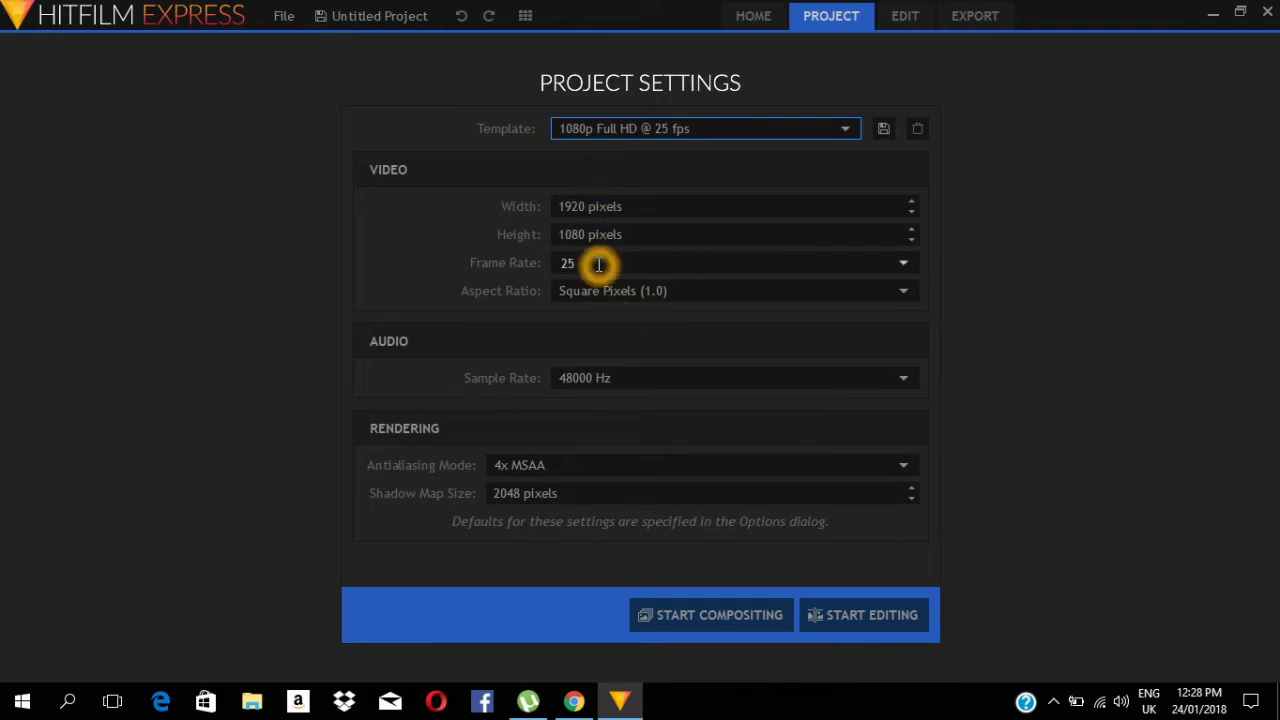
click(591, 381)
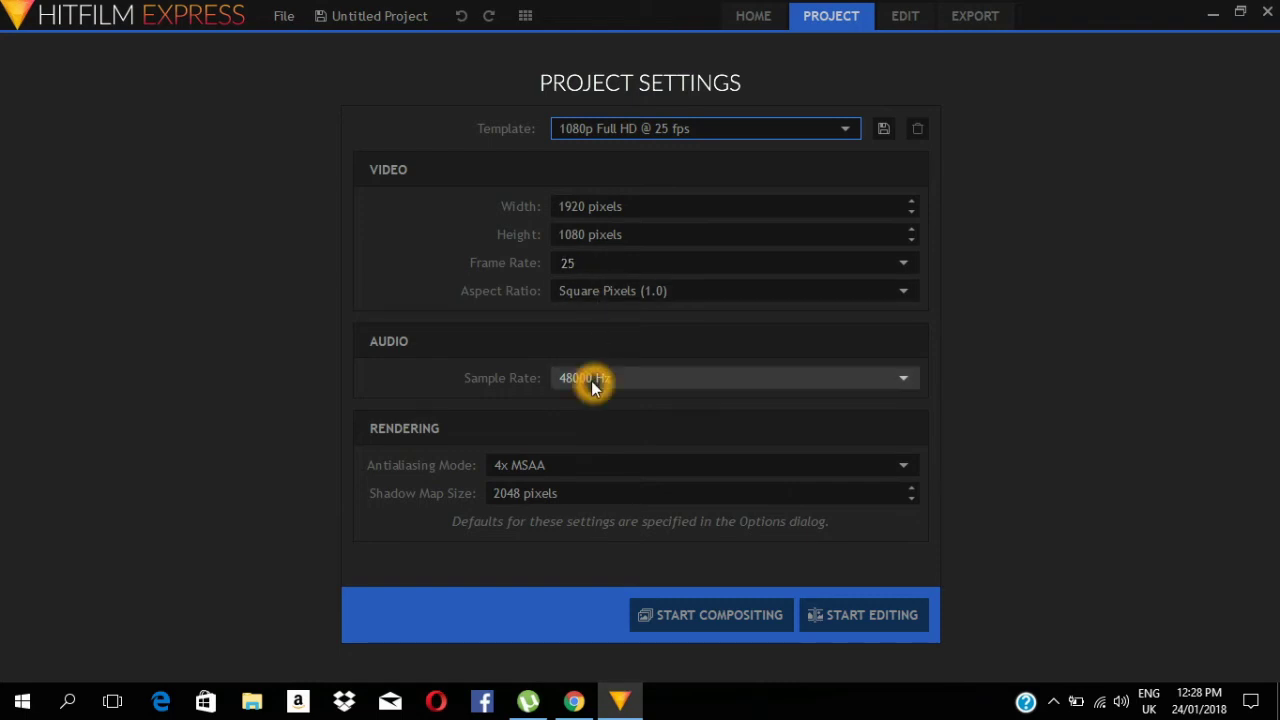
click(622, 382)
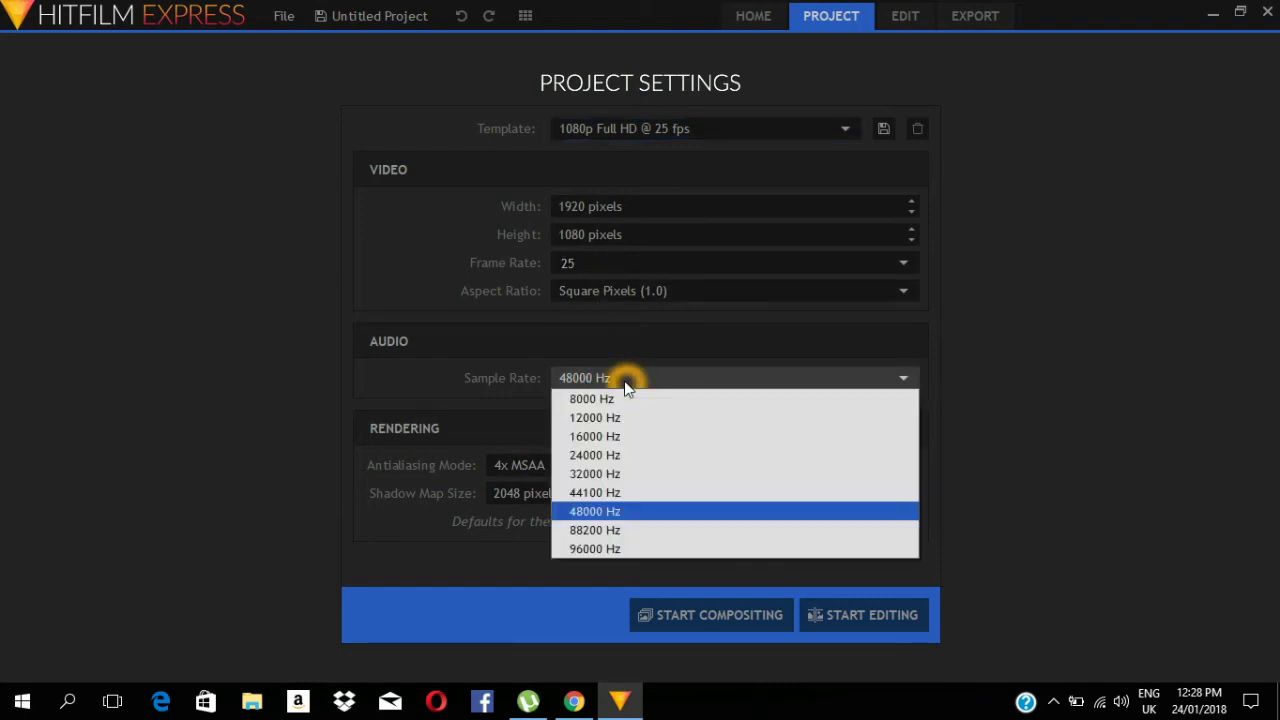
click(625, 385)
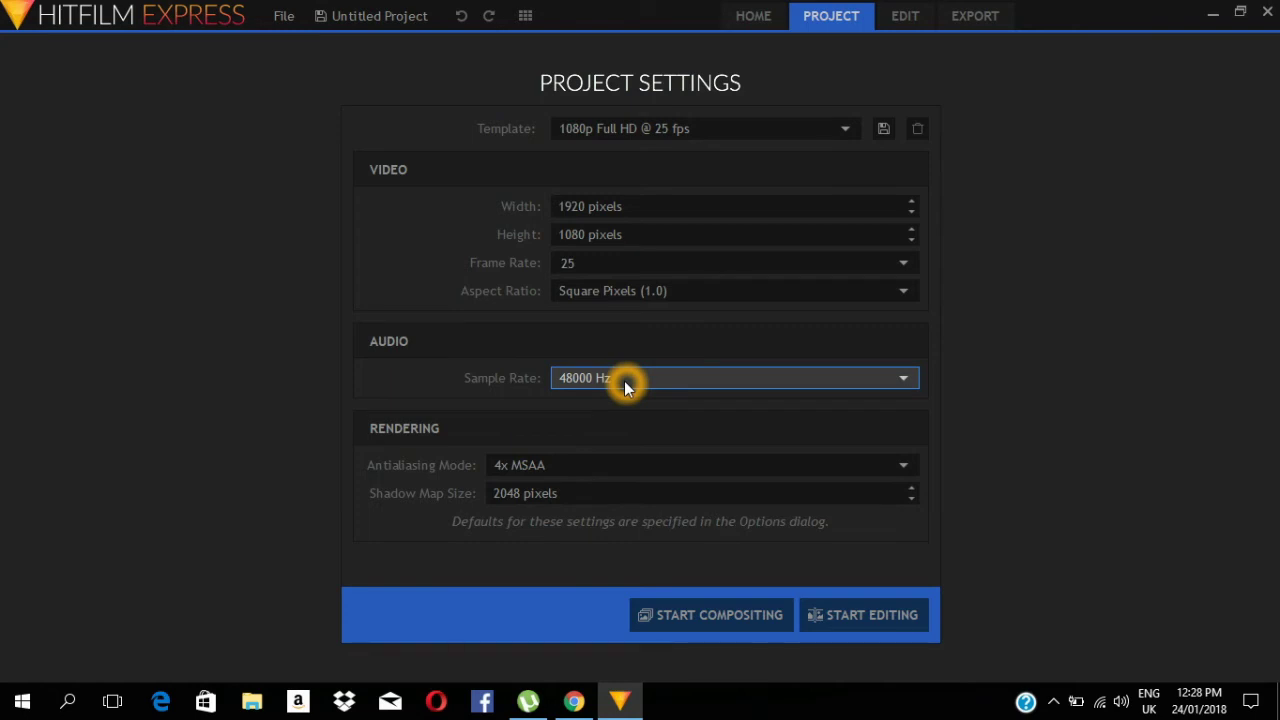
click(837, 615)
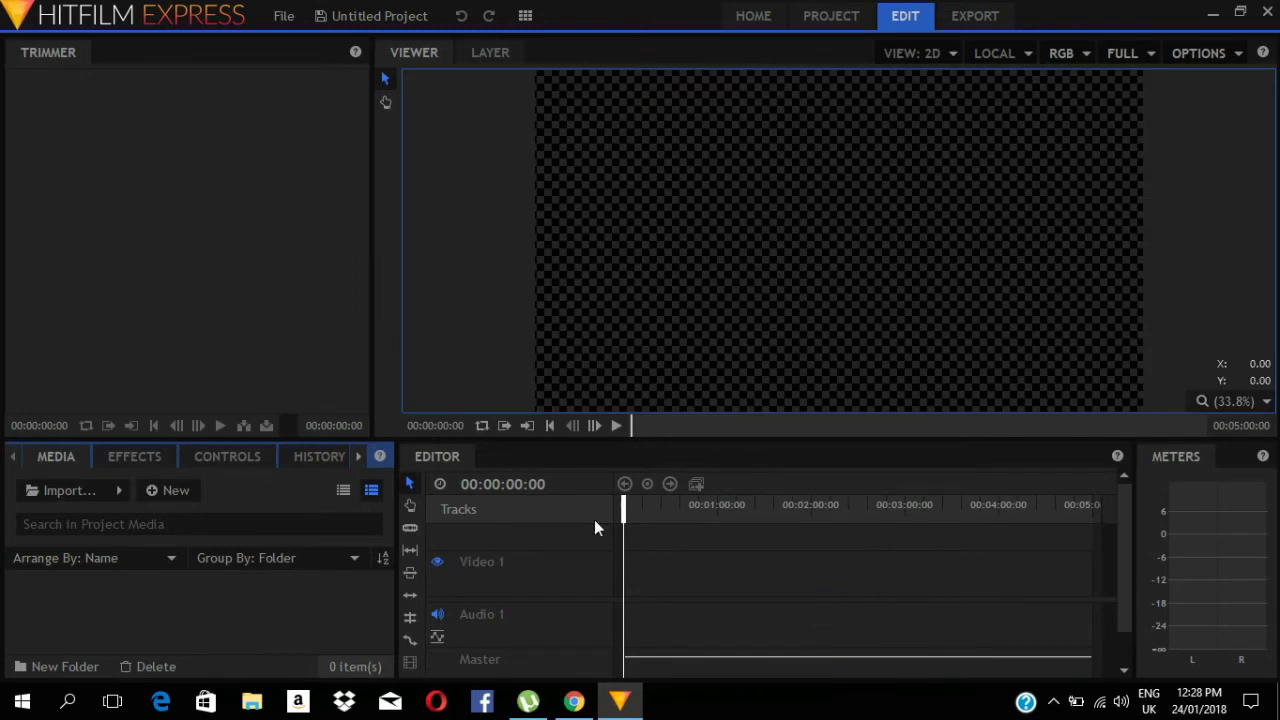
Open the import file picker and browse to the New folder on the Desktop.
click(83, 500)
scroll(127, 296, down, 3)
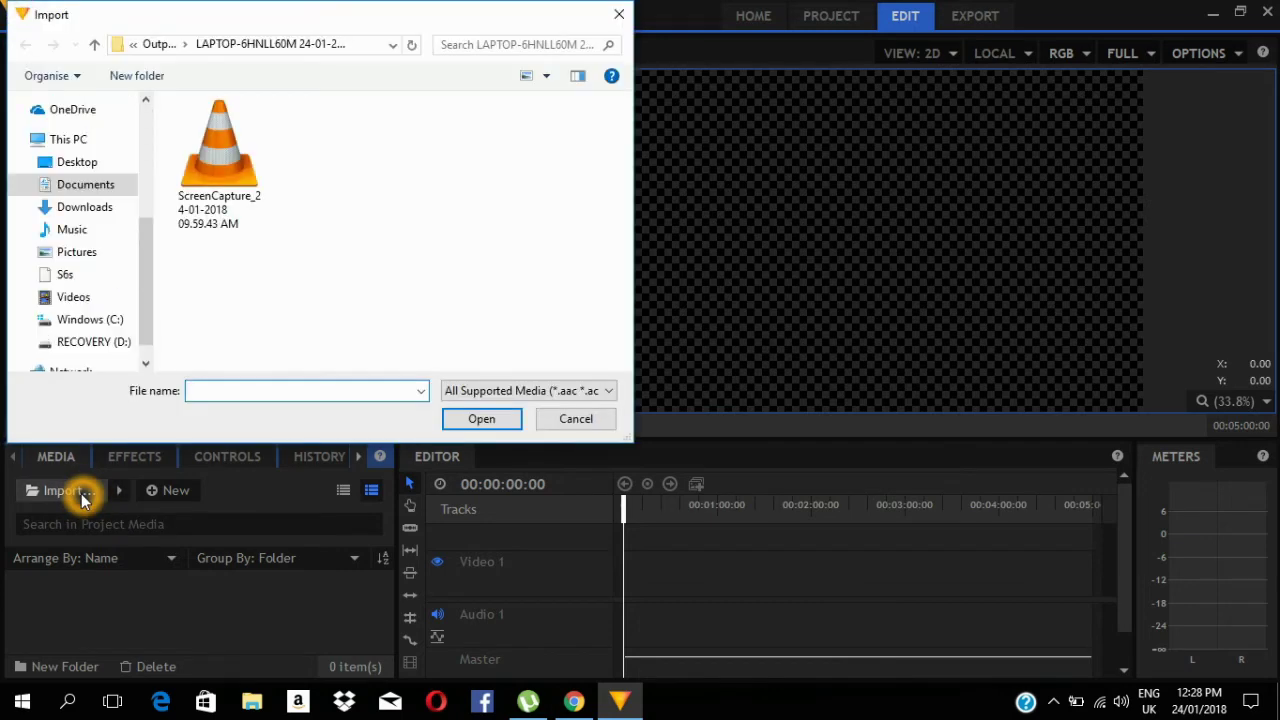
click(108, 210)
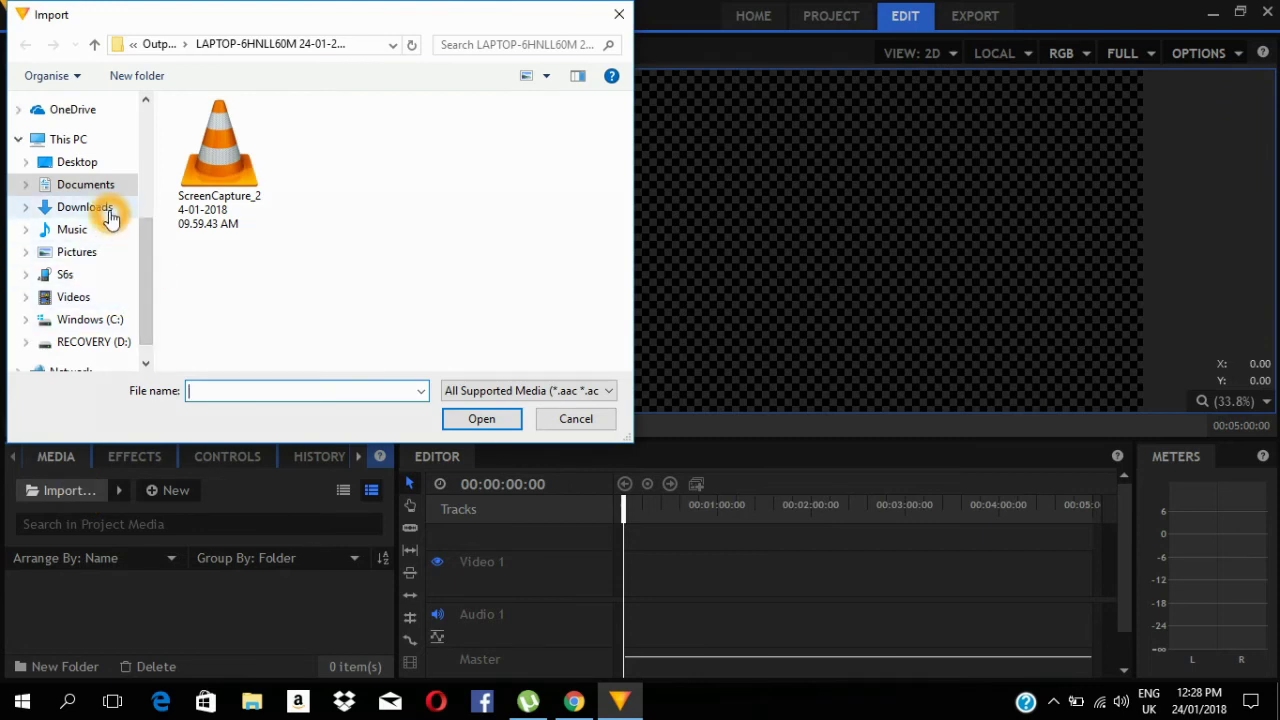
click(88, 165)
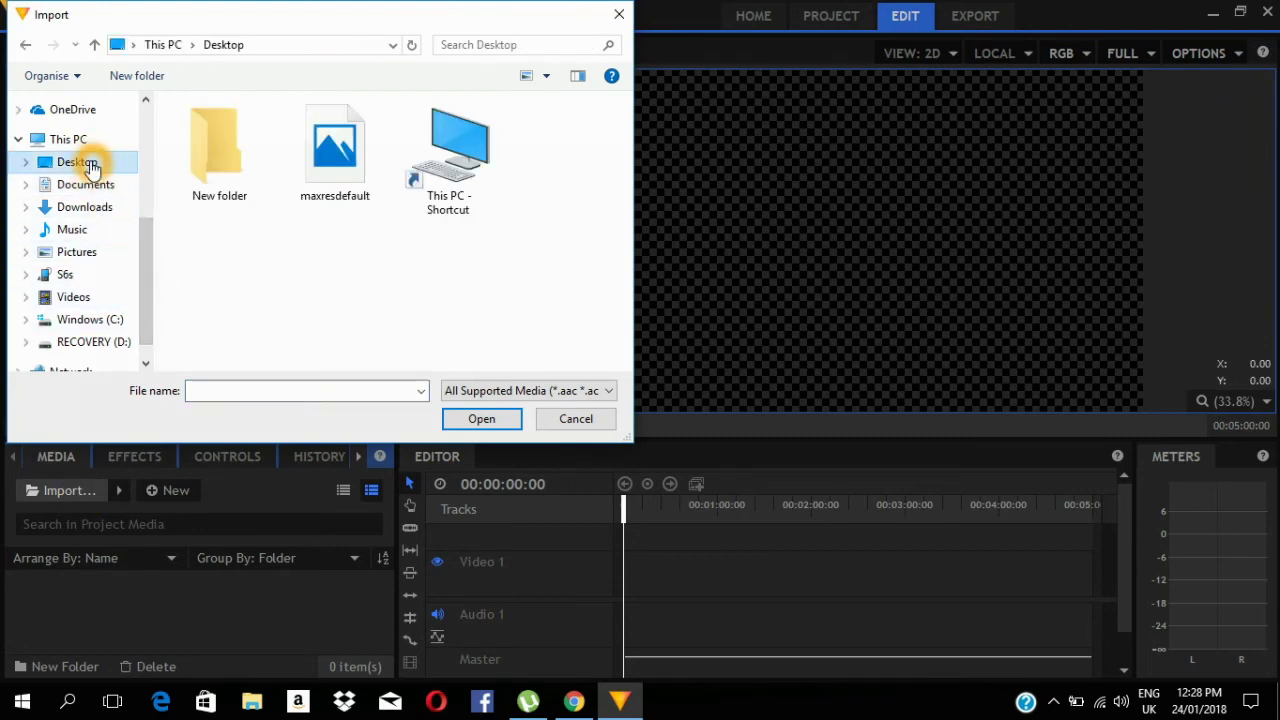
double_click(220, 150)
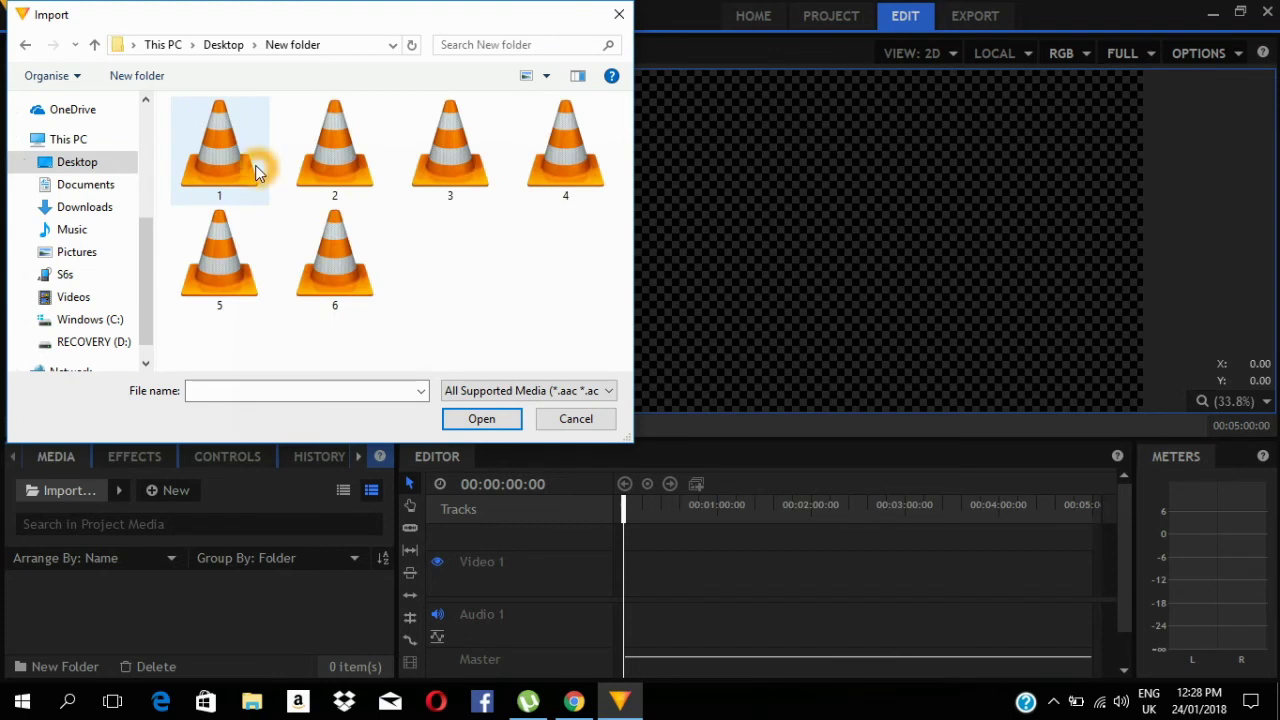
Select clip files 1 through 6 together and import them.
click(250, 165)
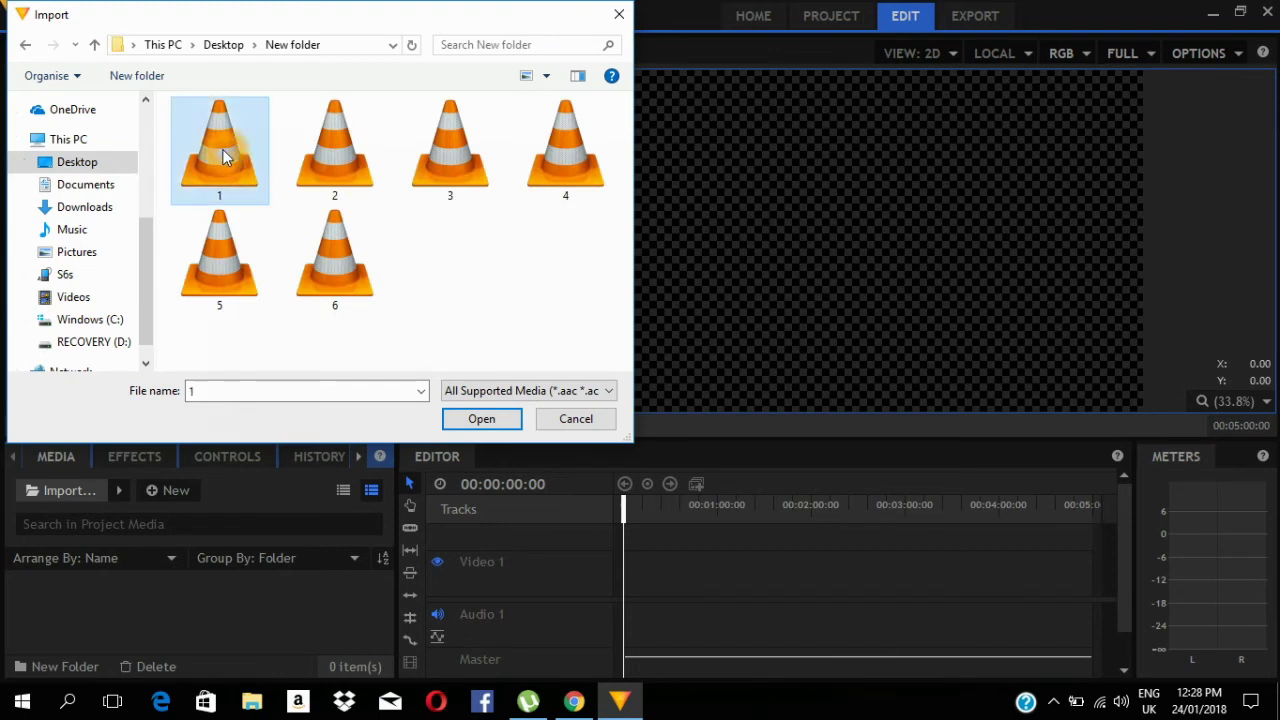
ctrl+click(323, 158)
ctrl+click(450, 170)
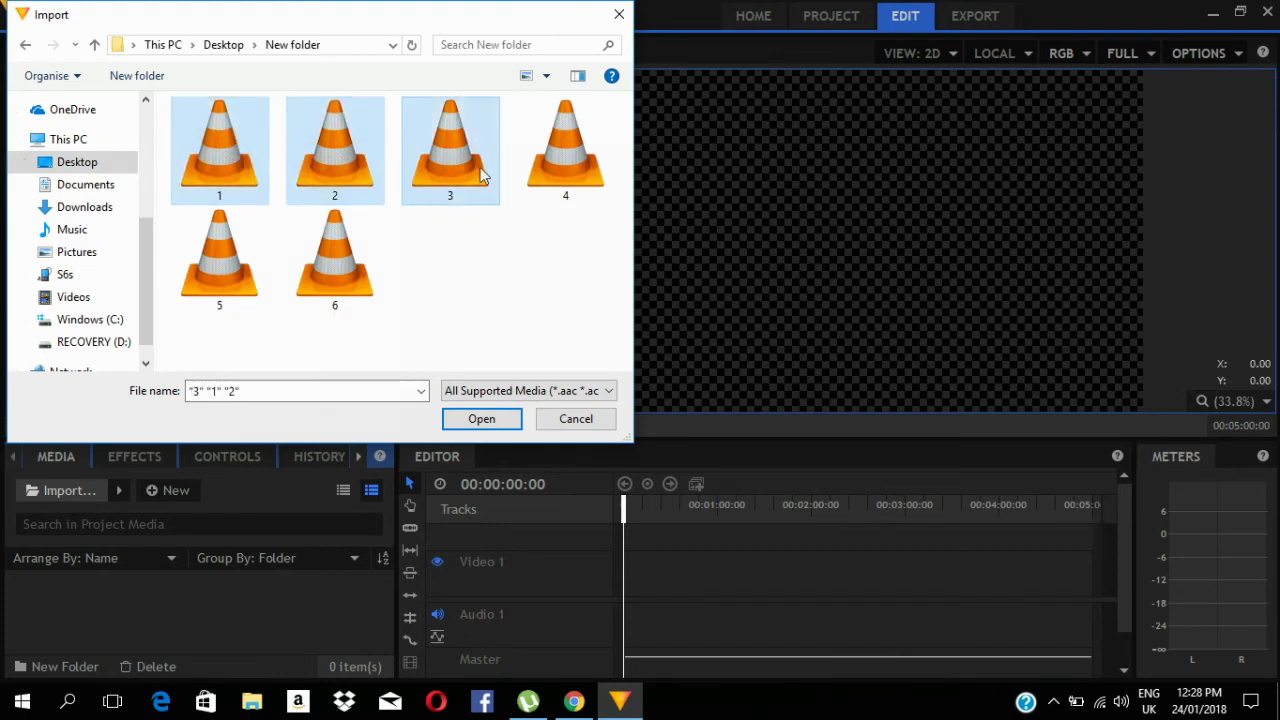
ctrl+click(572, 182)
ctrl+click(210, 252)
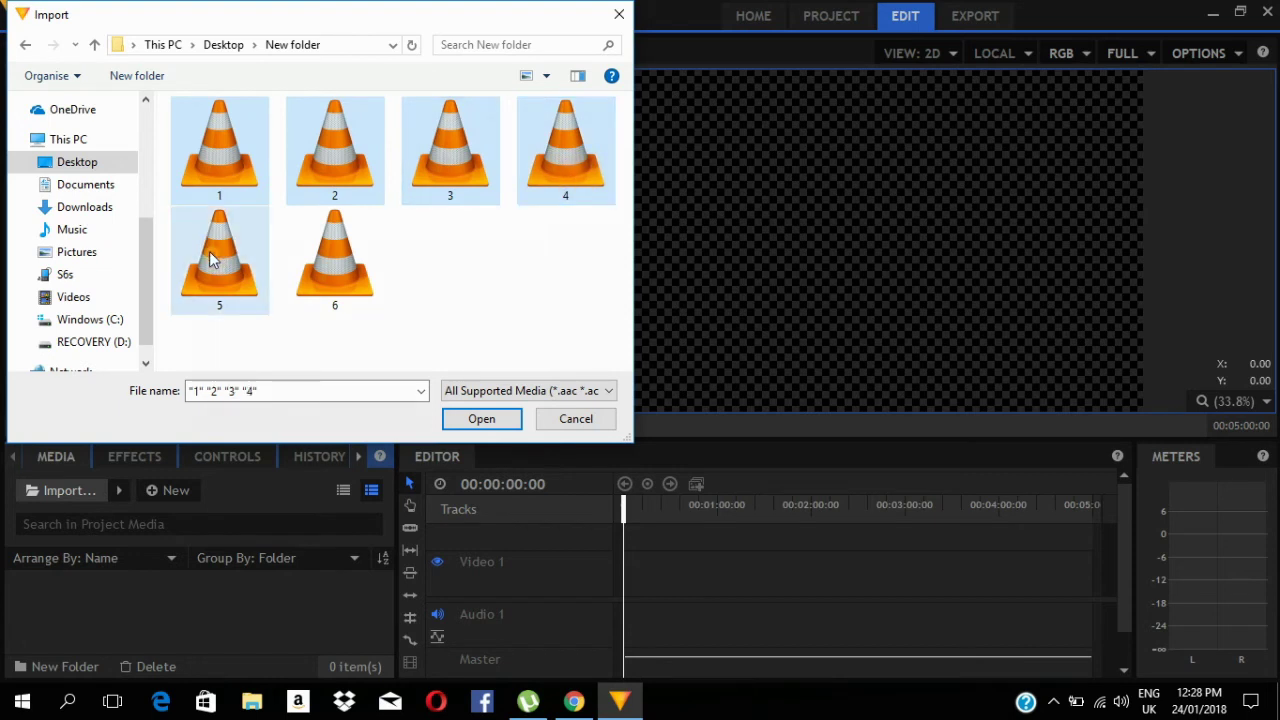
ctrl+click(323, 266)
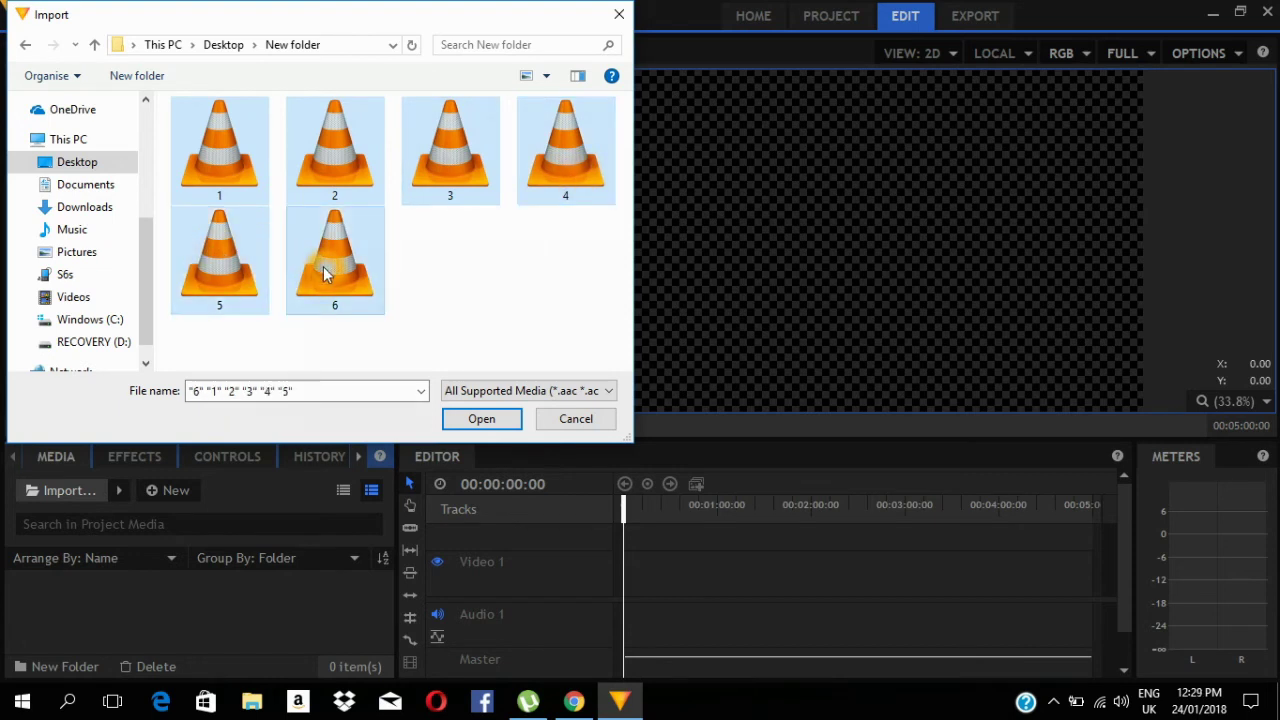
click(481, 419)
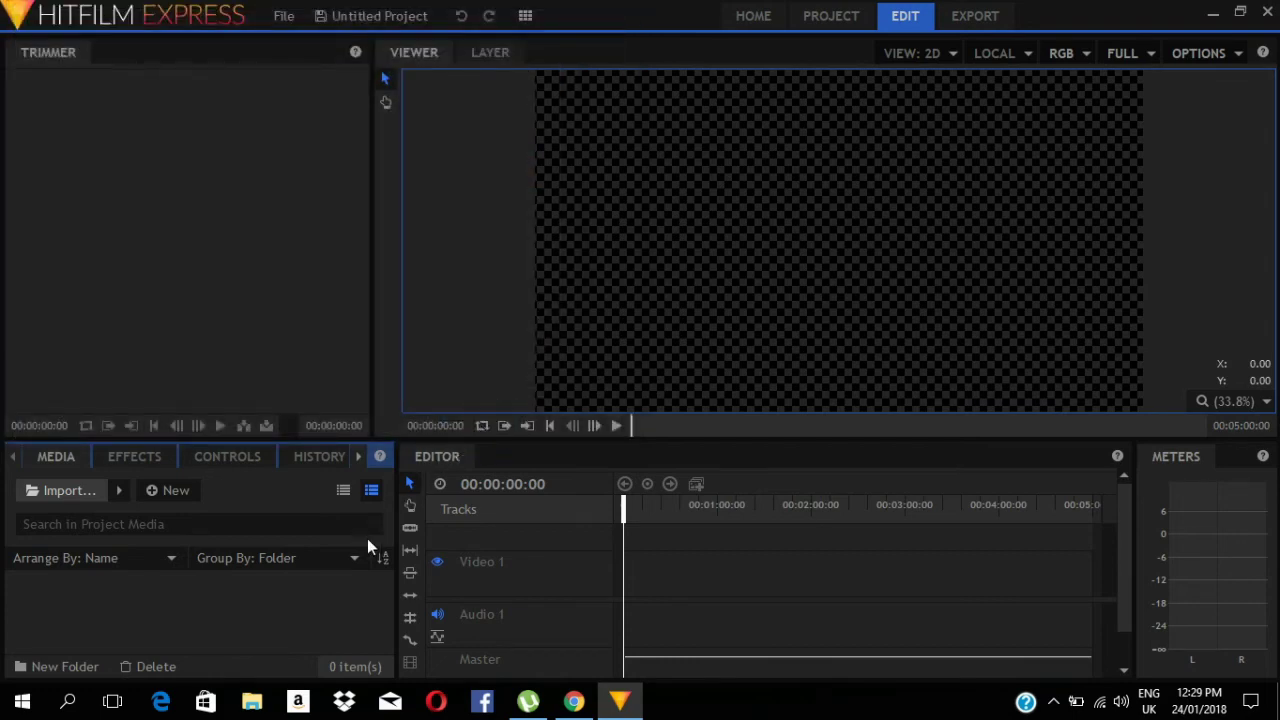
Preview 1.mp4 and place it at the start of Video 1.
click(349, 583)
mouse_move(380, 586)
mouse_down()
mouse_move(394, 627)
mouse_move(391, 588)
mouse_up()
click(390, 590)
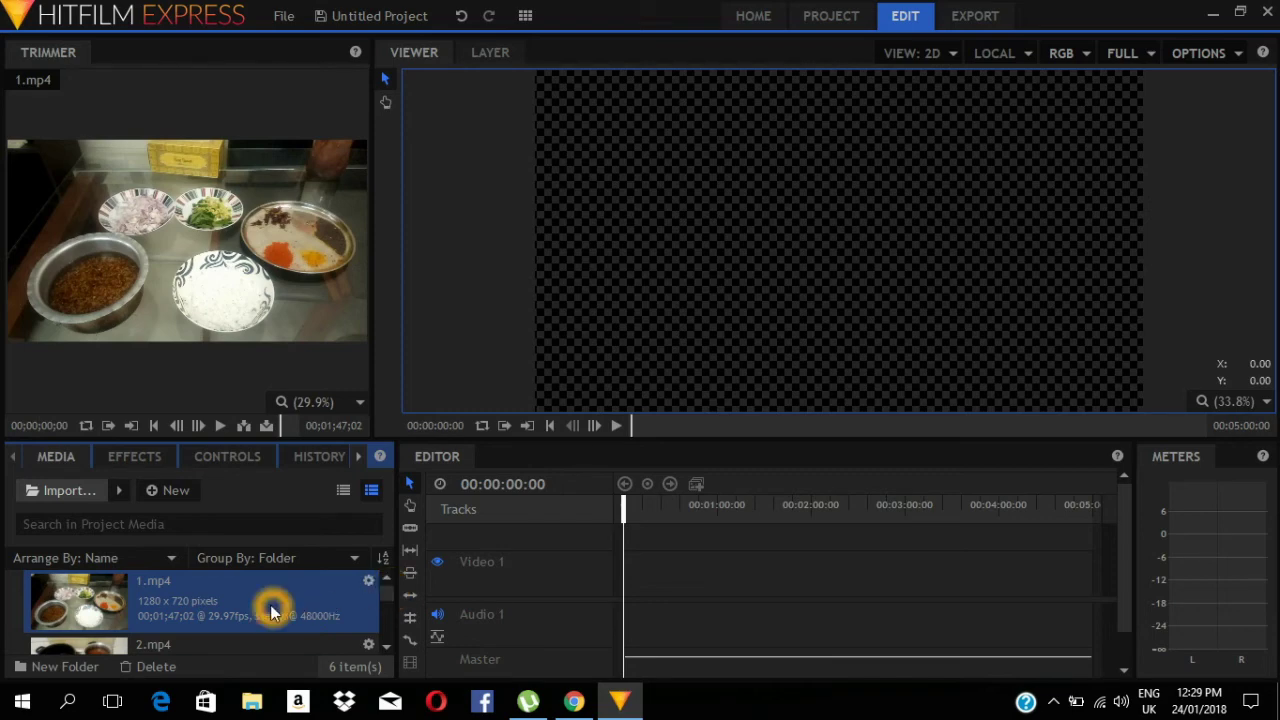
drag(270, 606, 605, 580)
click(388, 606)
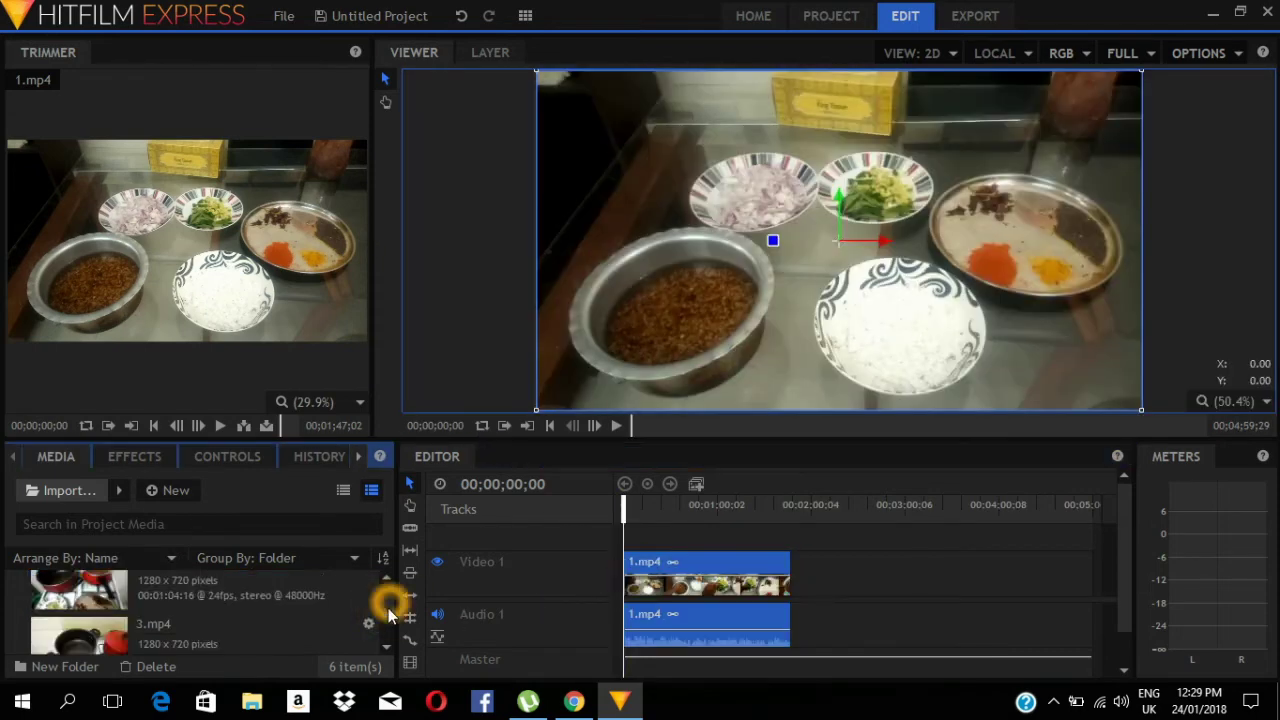
click(387, 595)
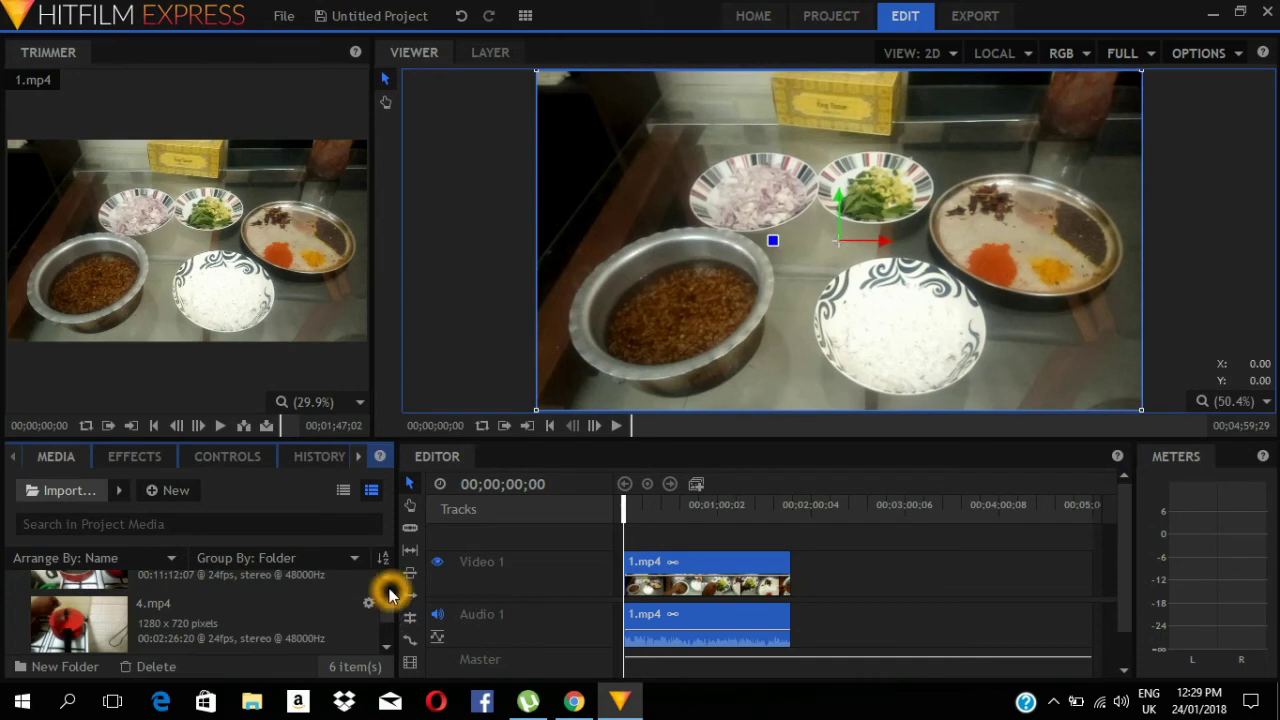
drag(390, 620, 391, 592)
Place 2.mp4 after 1.mp4 and 3.mp4 after 2.mp4 on Video 1.
click(300, 584)
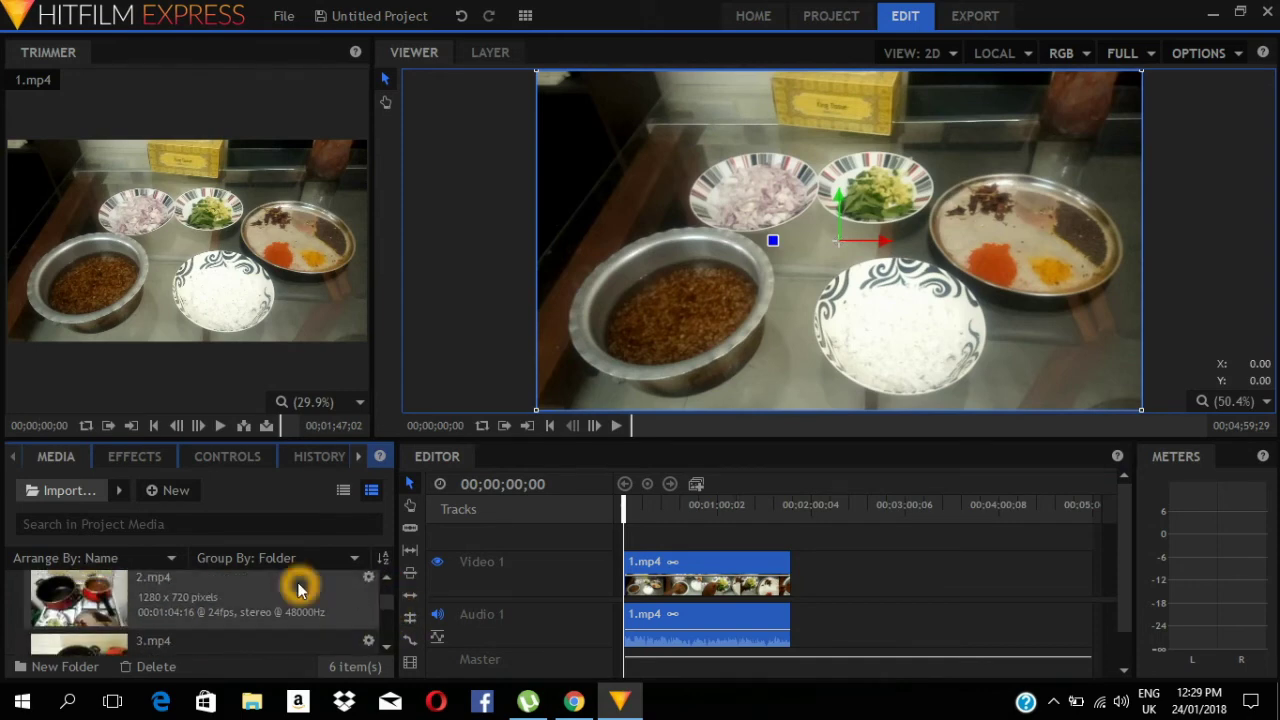
drag(794, 569, 797, 571)
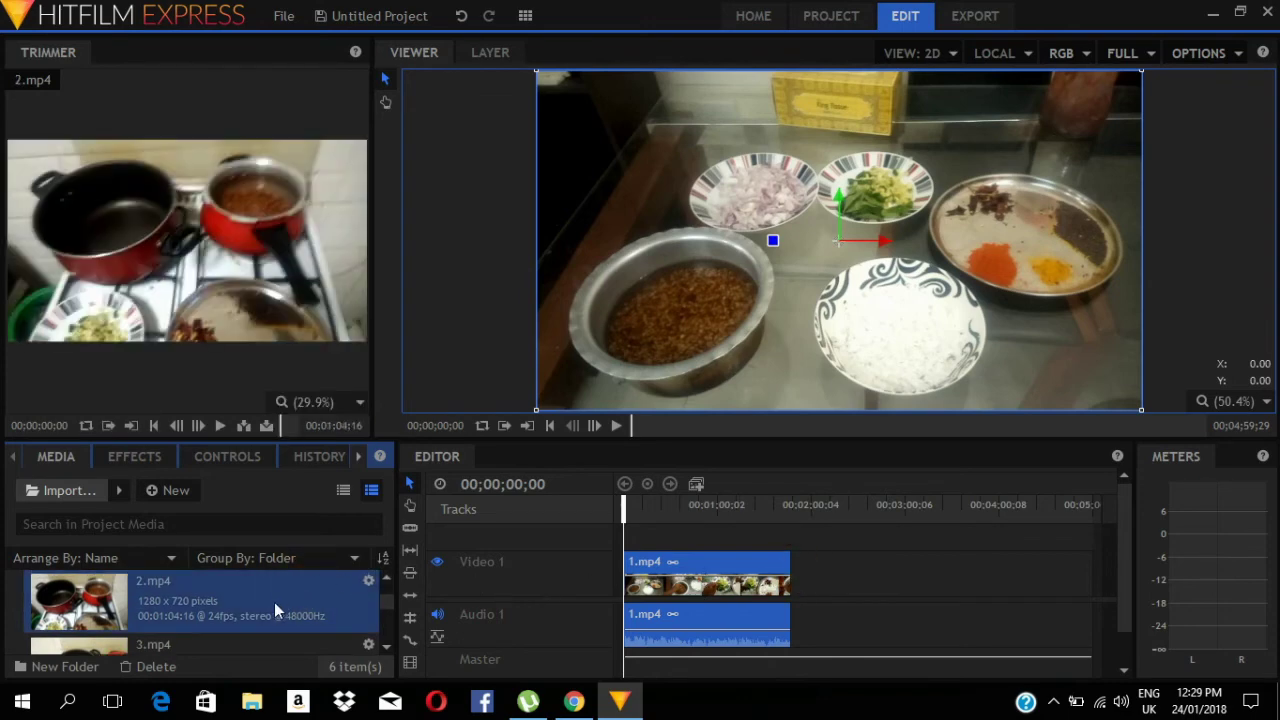
drag(270, 610, 800, 593)
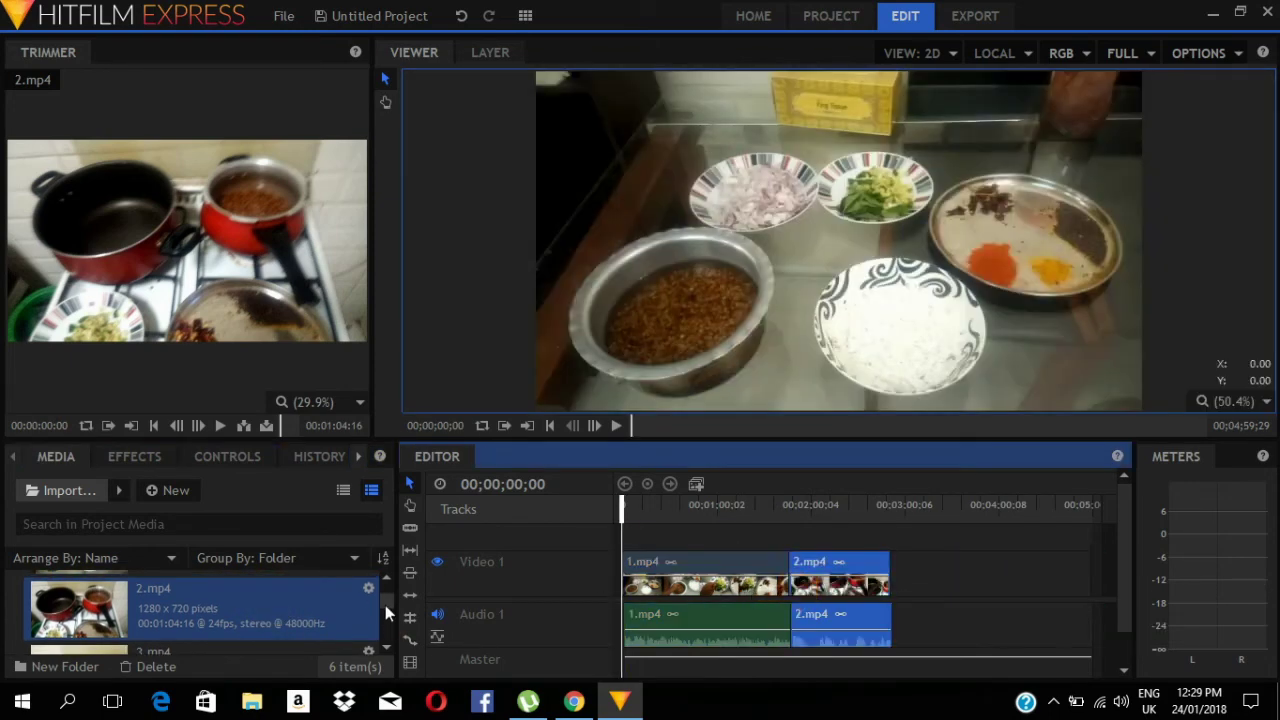
drag(386, 603, 391, 614)
scroll(224, 607, down, 1)
drag(224, 596, 888, 583)
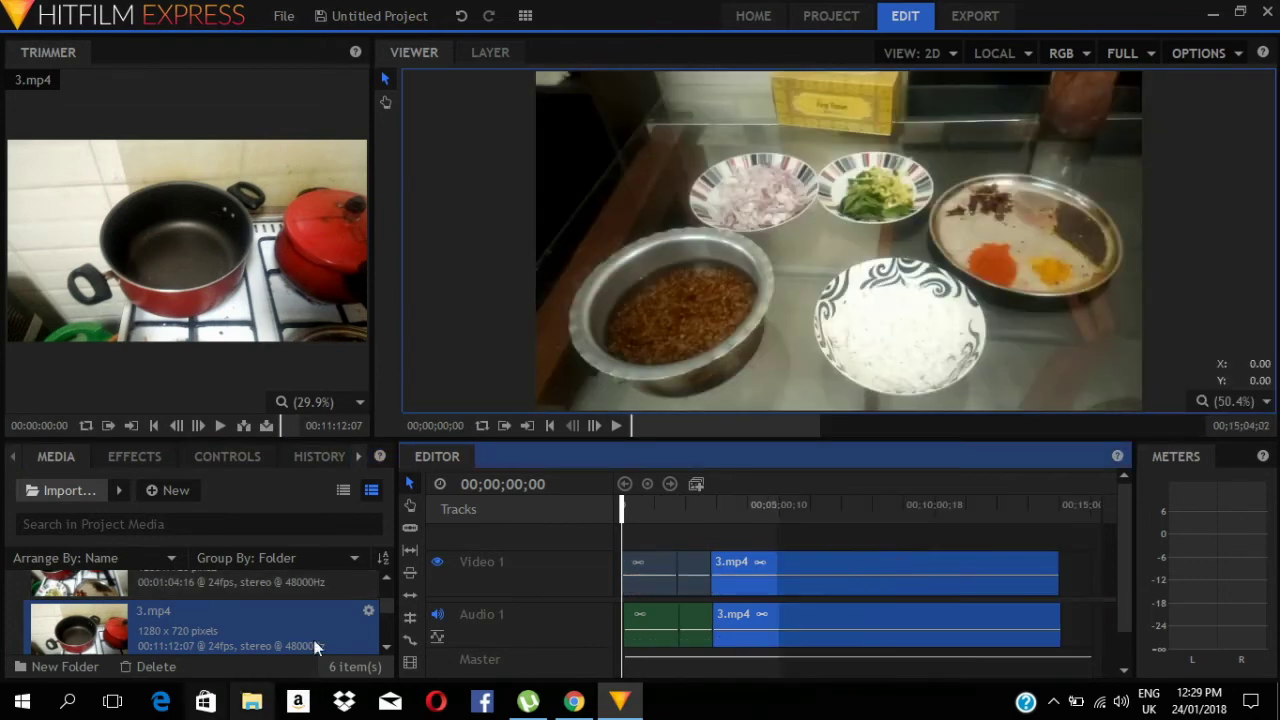
Add 4.mp4 after 3.mp4, then drop 5.mp4, which lands partway into 3.mp4.
scroll(393, 615, down, 1)
scroll(393, 617, down, 1)
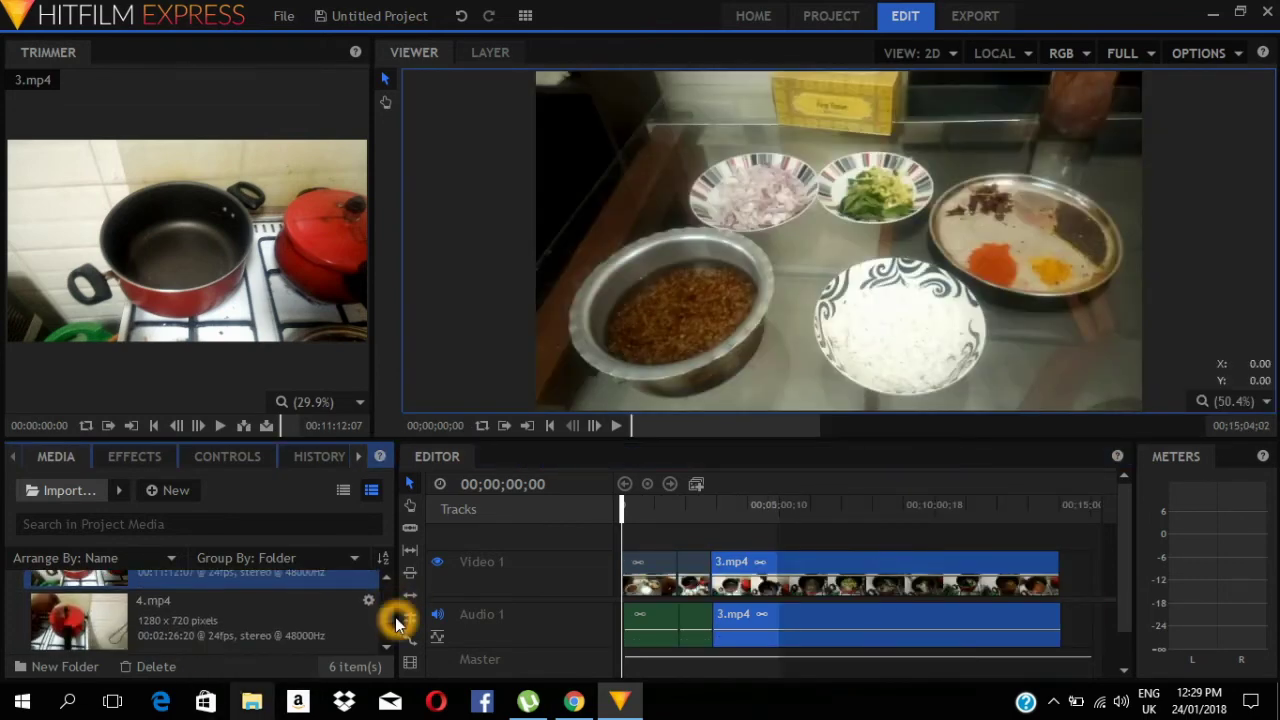
drag(160, 600, 1072, 594)
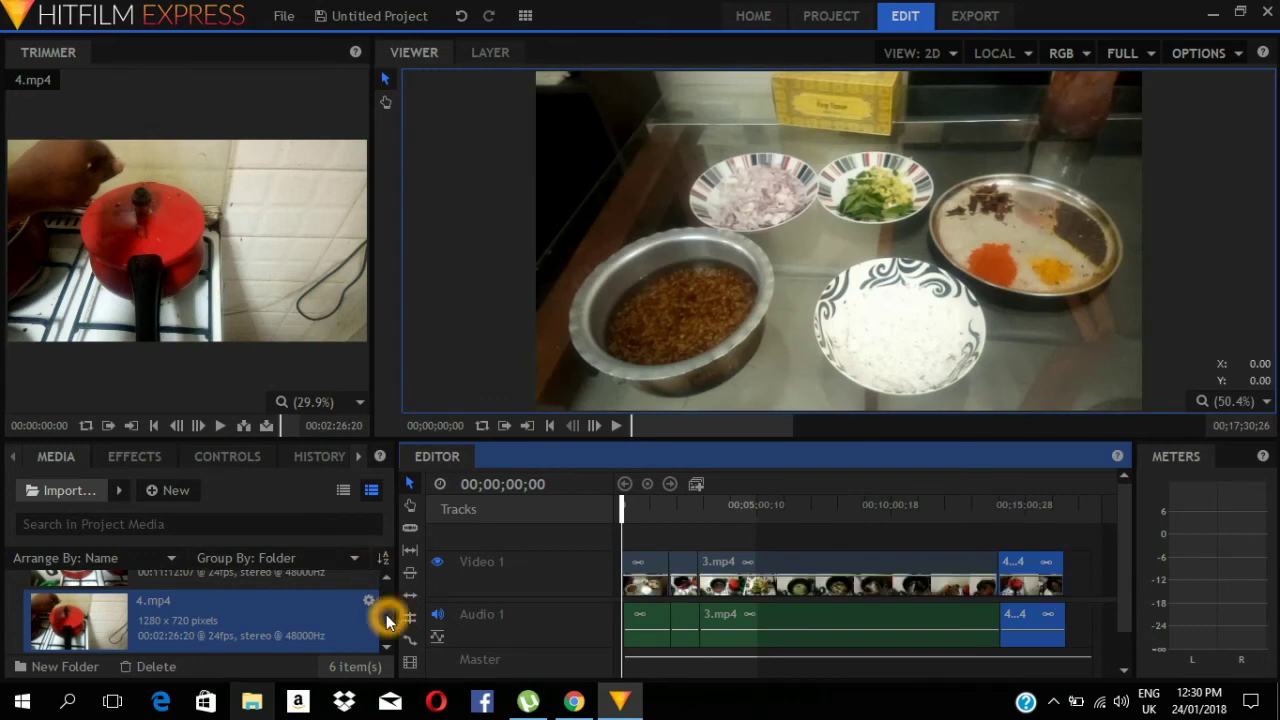
drag(386, 614, 386, 632)
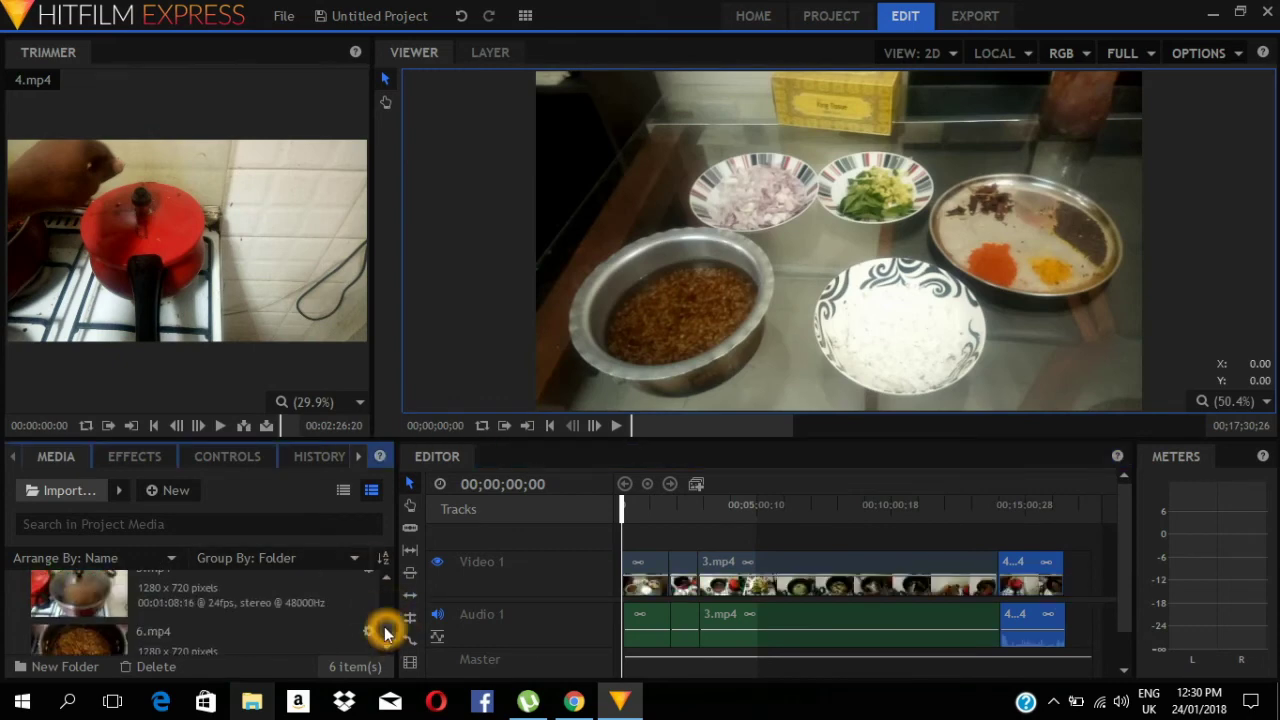
drag(204, 584, 1072, 563)
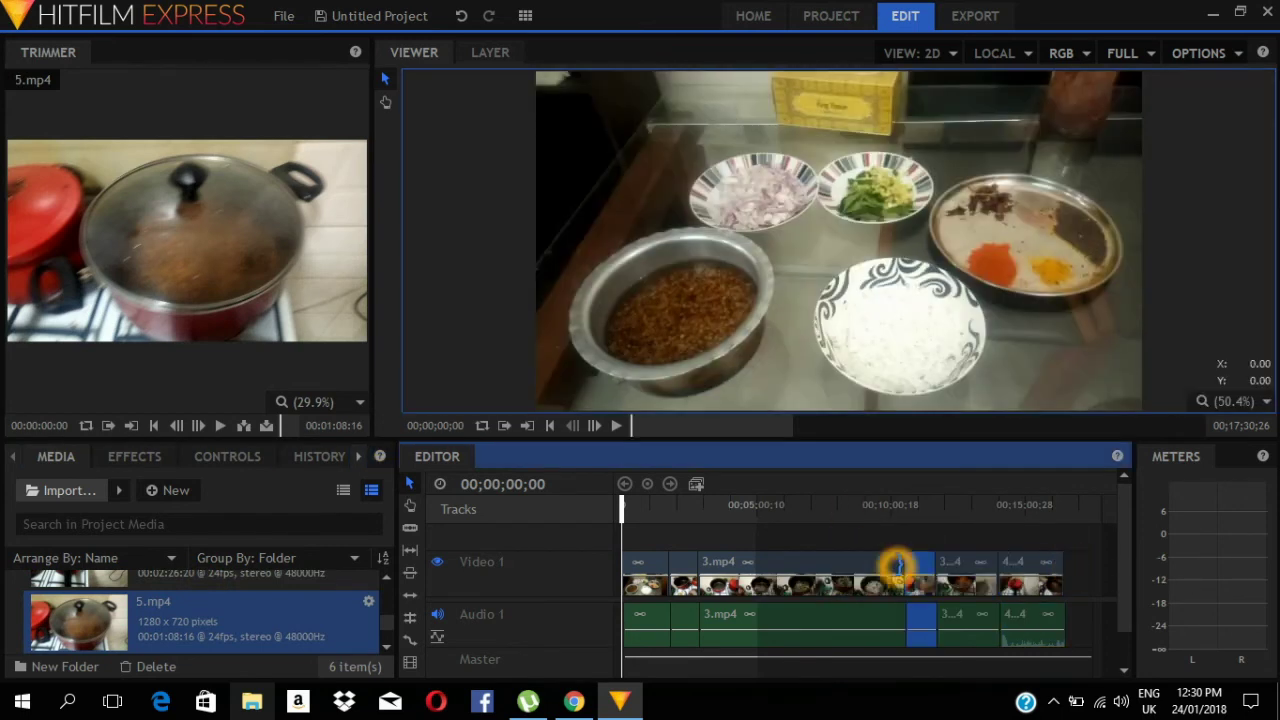
drag(908, 568, 922, 576)
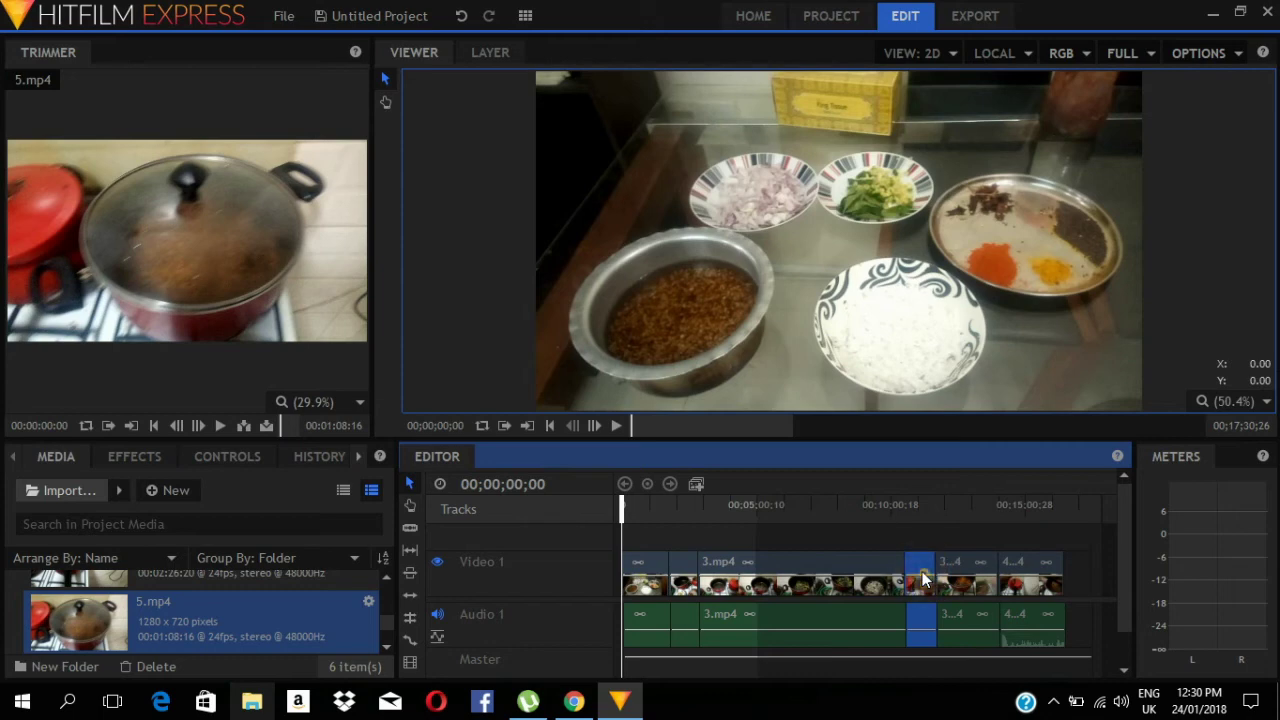
Delete the misplaced 5.mp4 clip and slide the following clips left to close the gap.
right_click(922, 578)
click(960, 508)
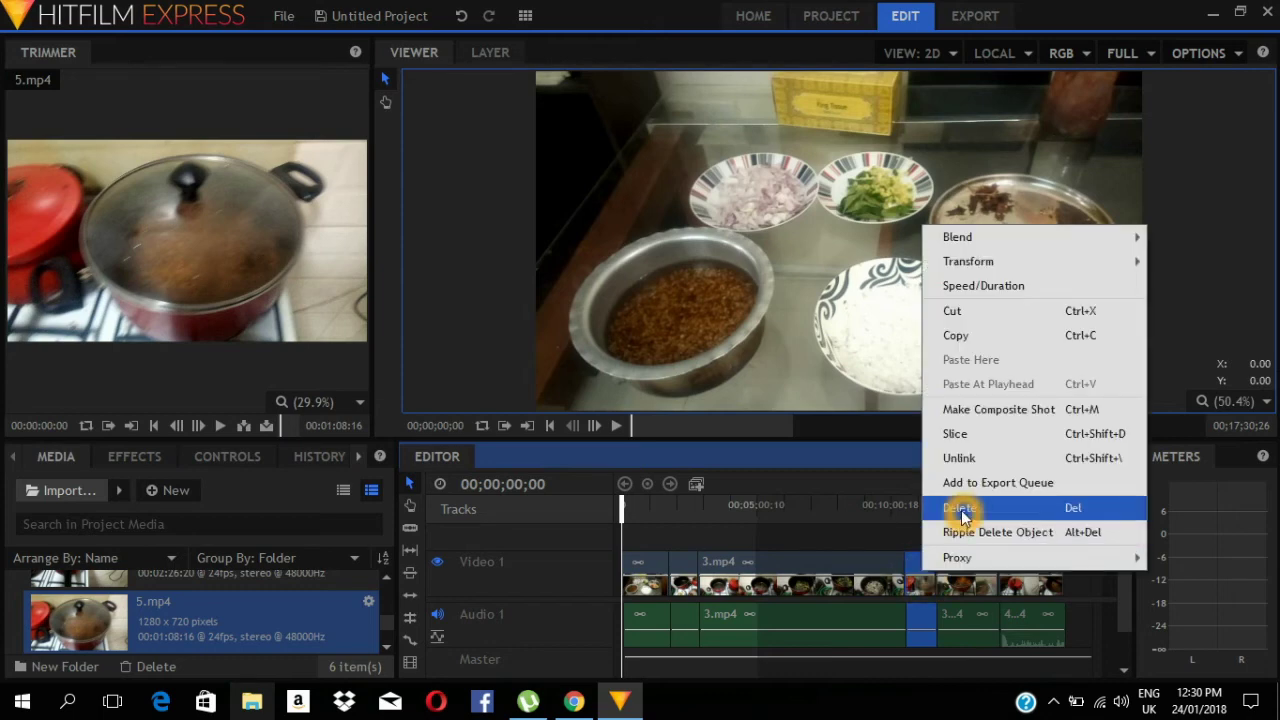
click(949, 589)
drag(949, 589, 914, 571)
drag(1018, 568, 976, 657)
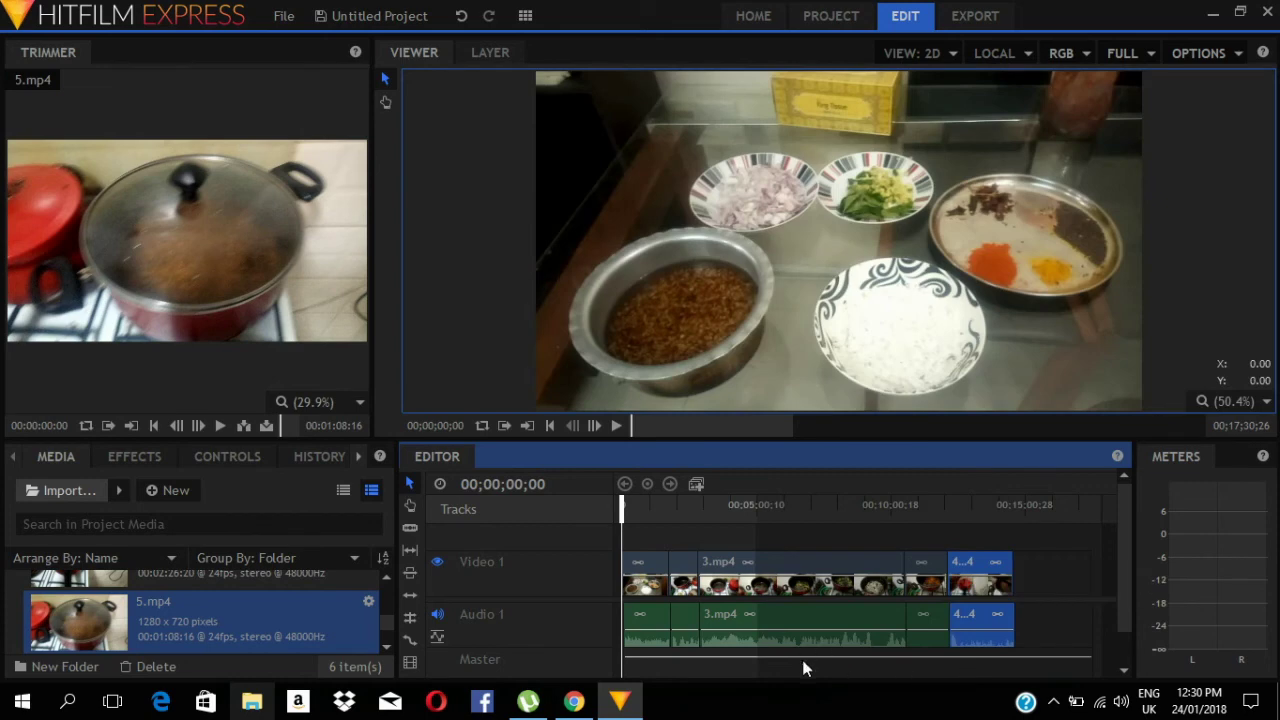
Place 5.mp4 at the end of Video 1, directly after 4.mp4.
click(190, 614)
drag(948, 535, 1027, 587)
drag(1022, 582, 997, 557)
click(997, 565)
click(1028, 557)
click(435, 700)
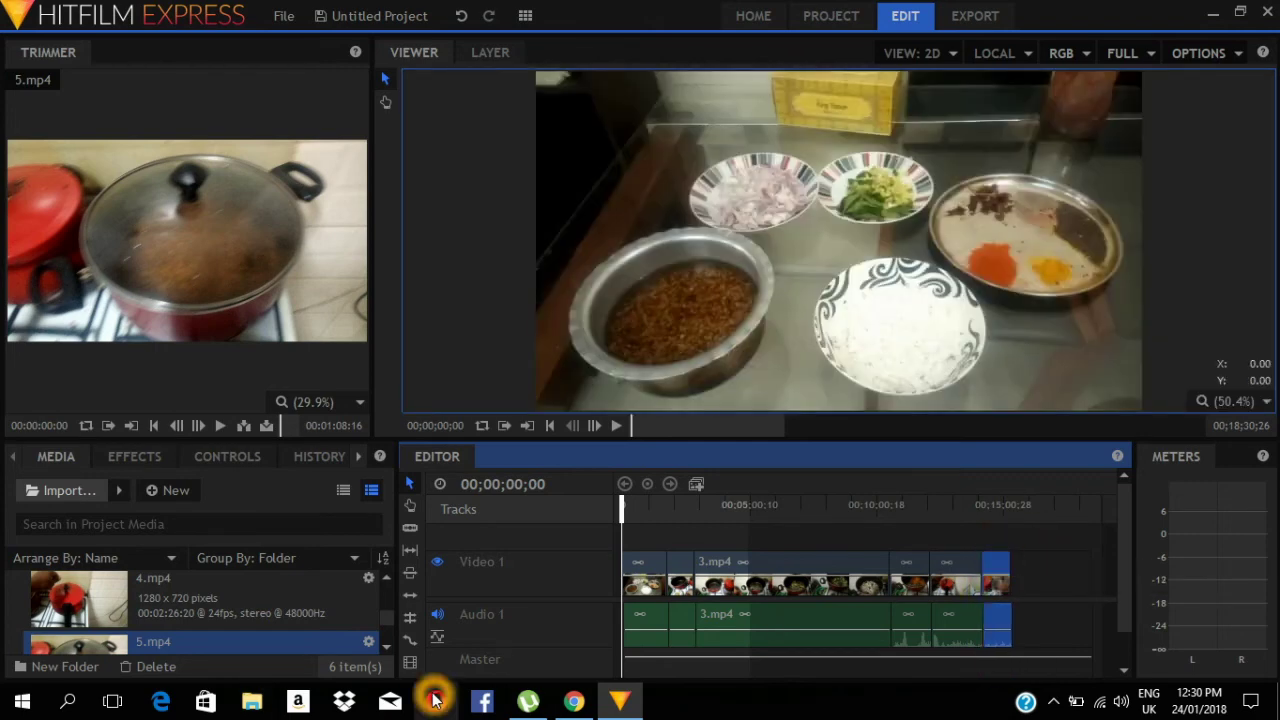
Scroll the project media to 6.mp4 and select it.
click(391, 625)
click(391, 634)
click(393, 636)
click(393, 636)
click(220, 643)
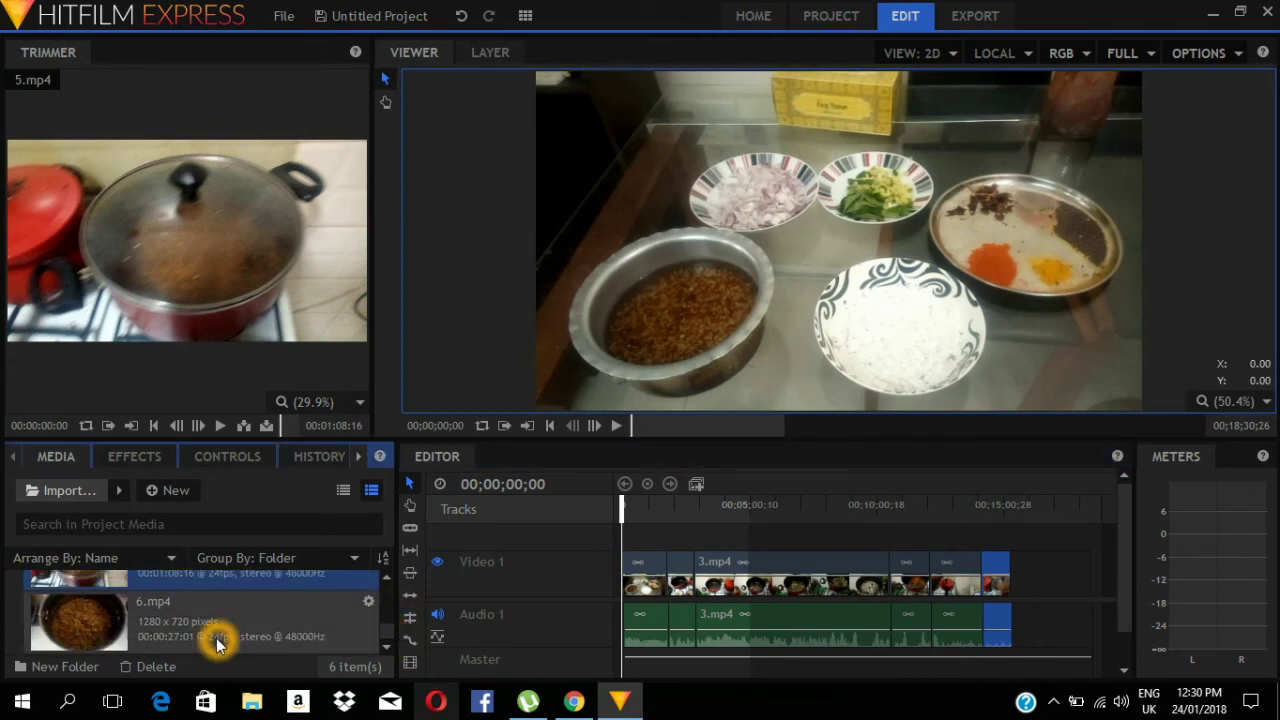
Delete the stray short clip piece, close its gap, and append 6.mp4 after 5.mp4.
drag(163, 616, 975, 572)
right_click(972, 570)
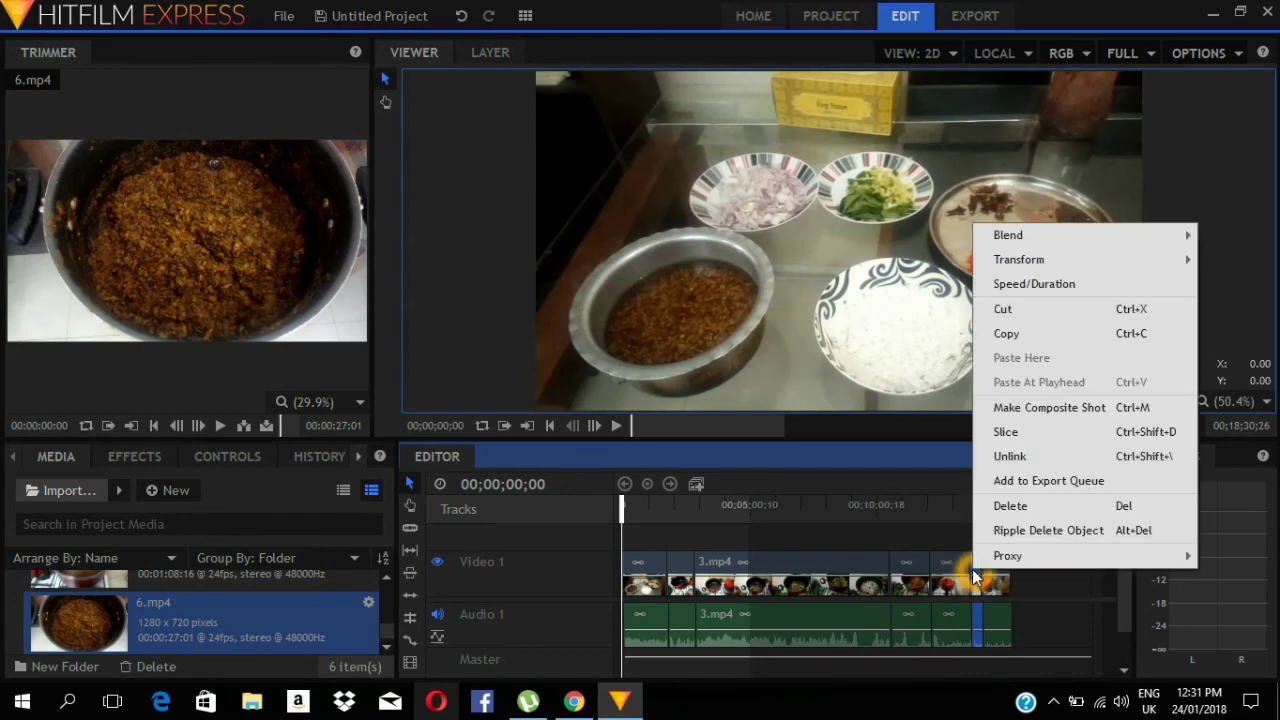
click(1010, 506)
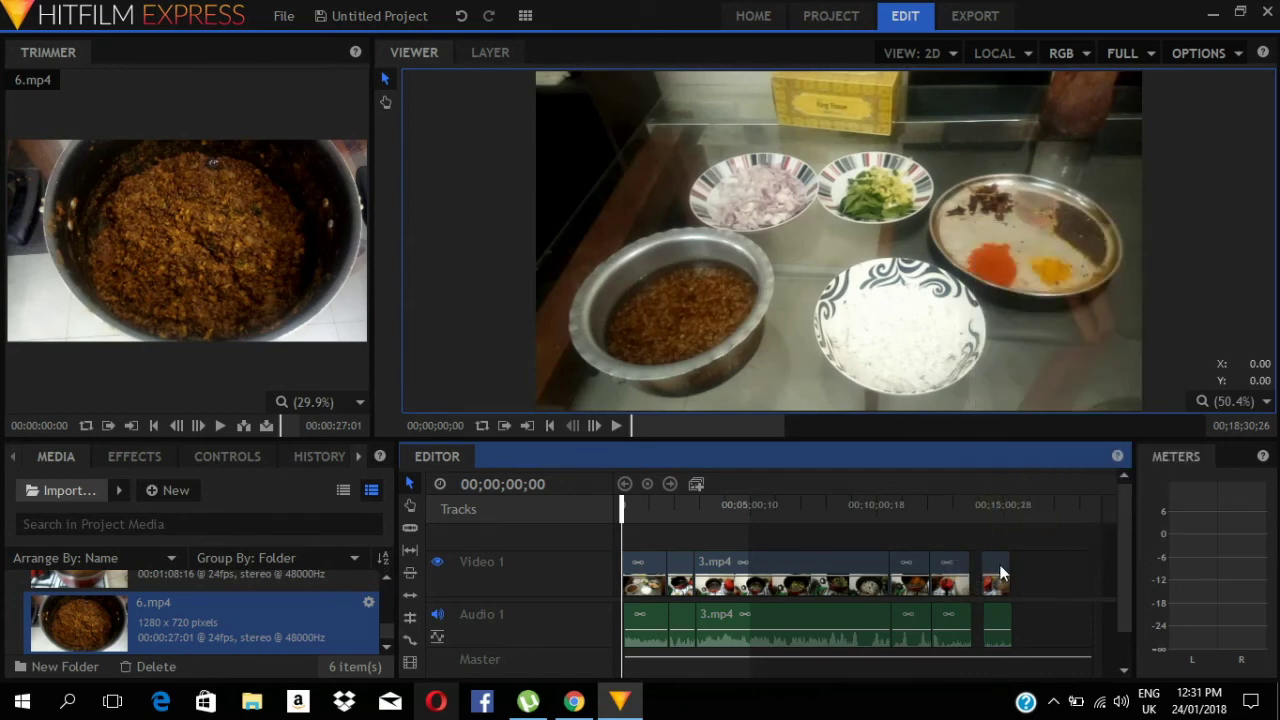
drag(990, 568, 971, 565)
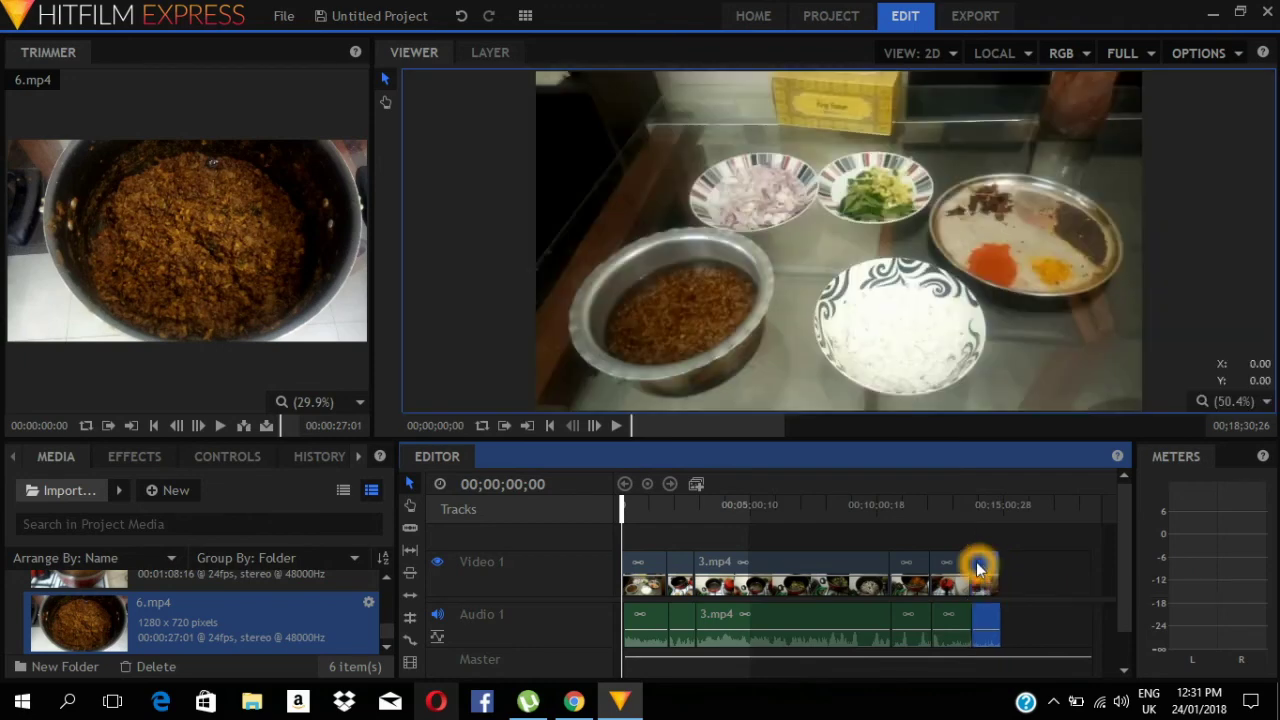
drag(229, 614, 1006, 577)
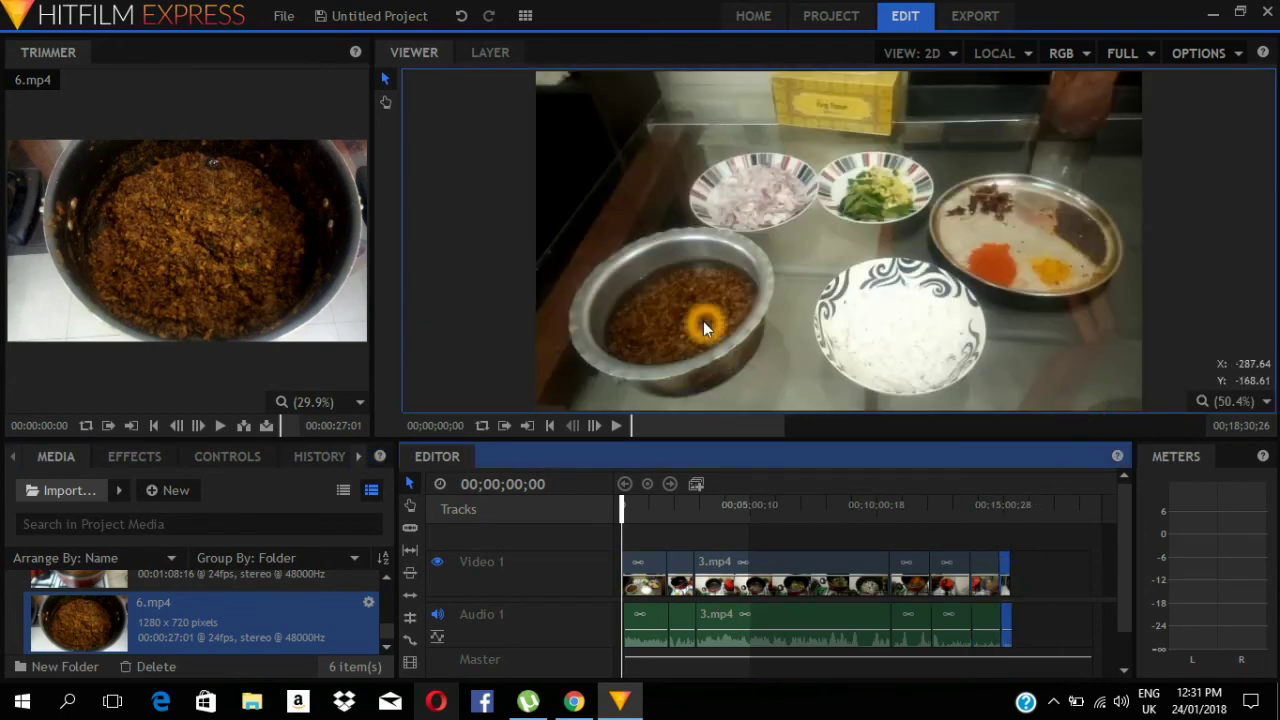
click(616, 425)
click(626, 427)
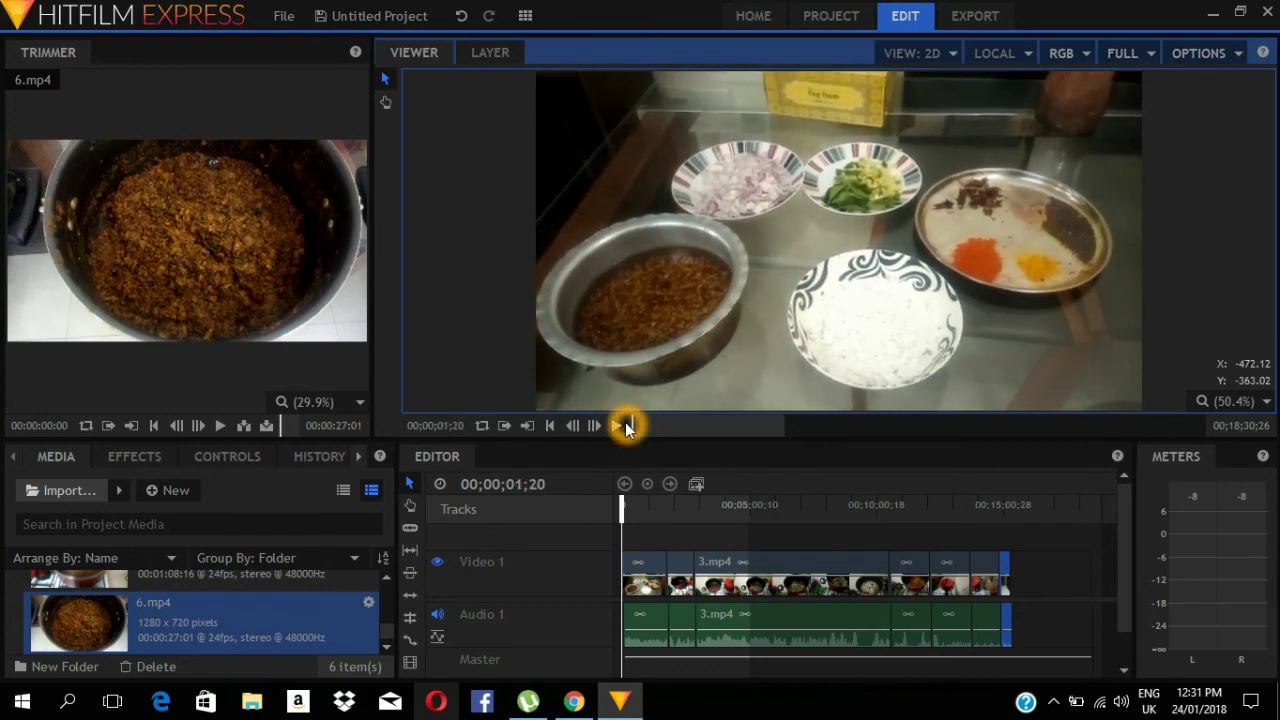
click(1237, 50)
click(1122, 55)
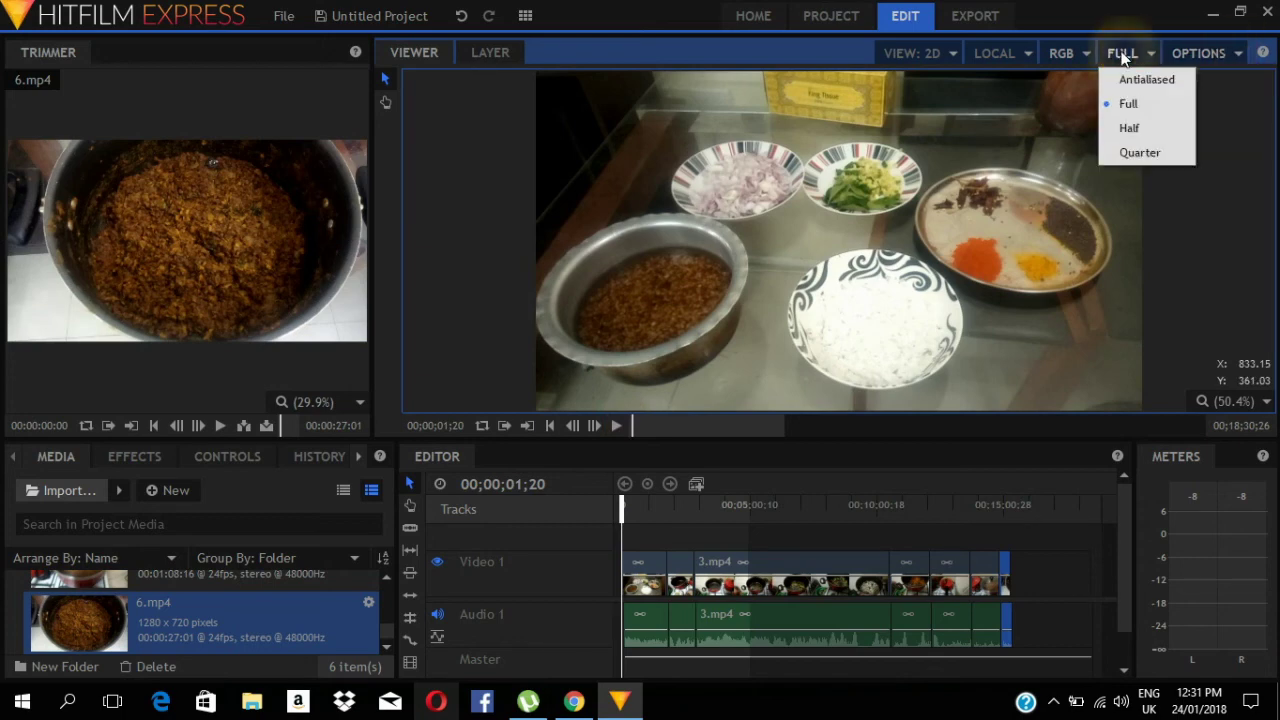
click(1196, 318)
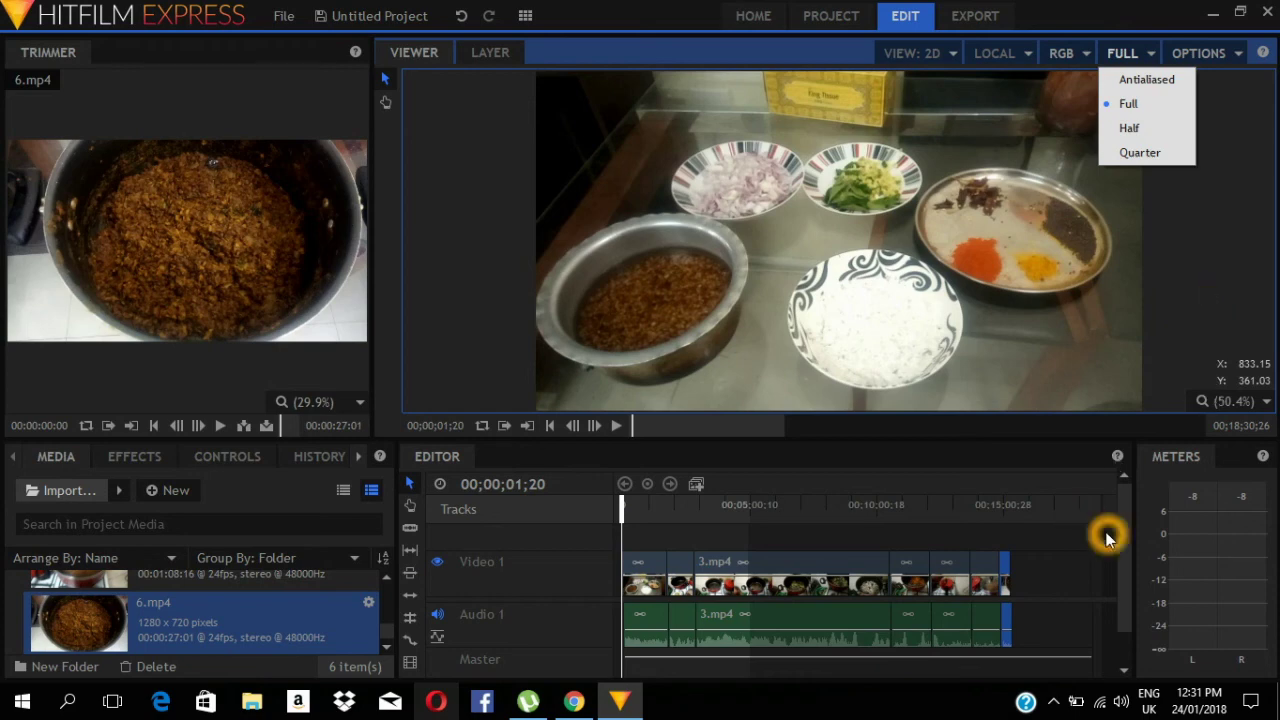
scroll(1120, 537, down, 2)
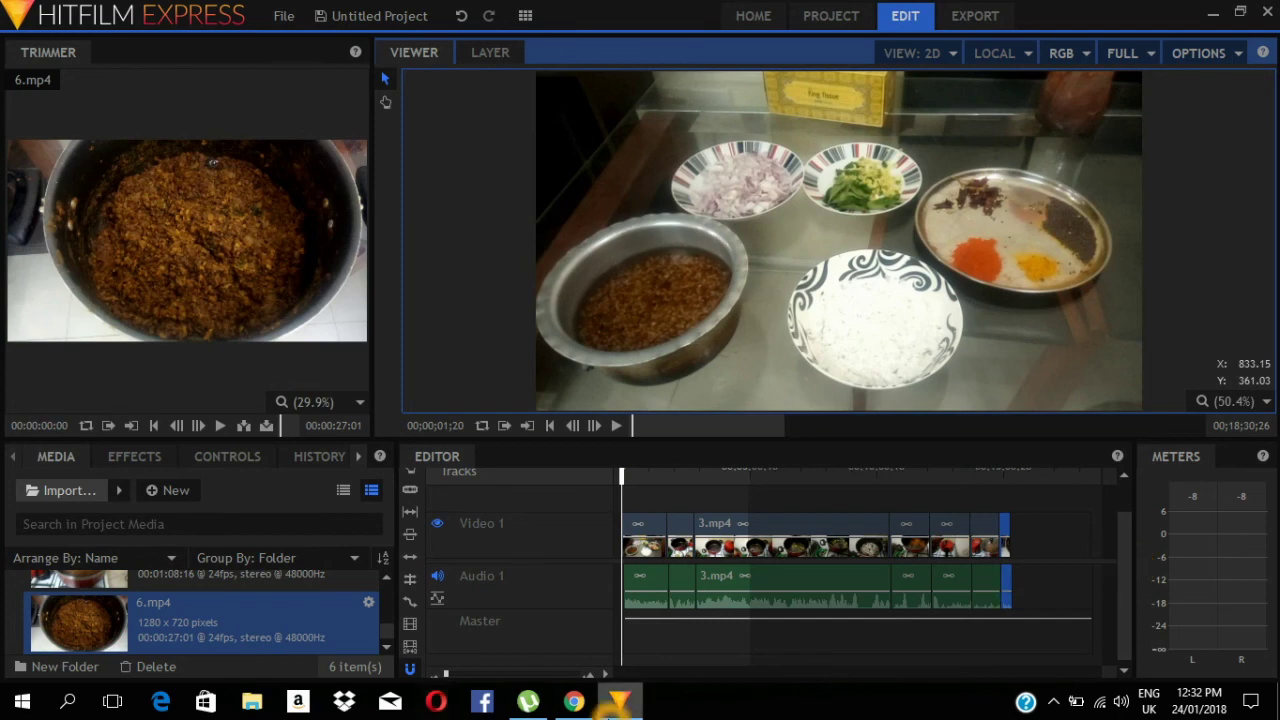
Queue the timeline as a YouTube 1080p HD MP4 export and go to the Export screen.
click(456, 462)
click(410, 626)
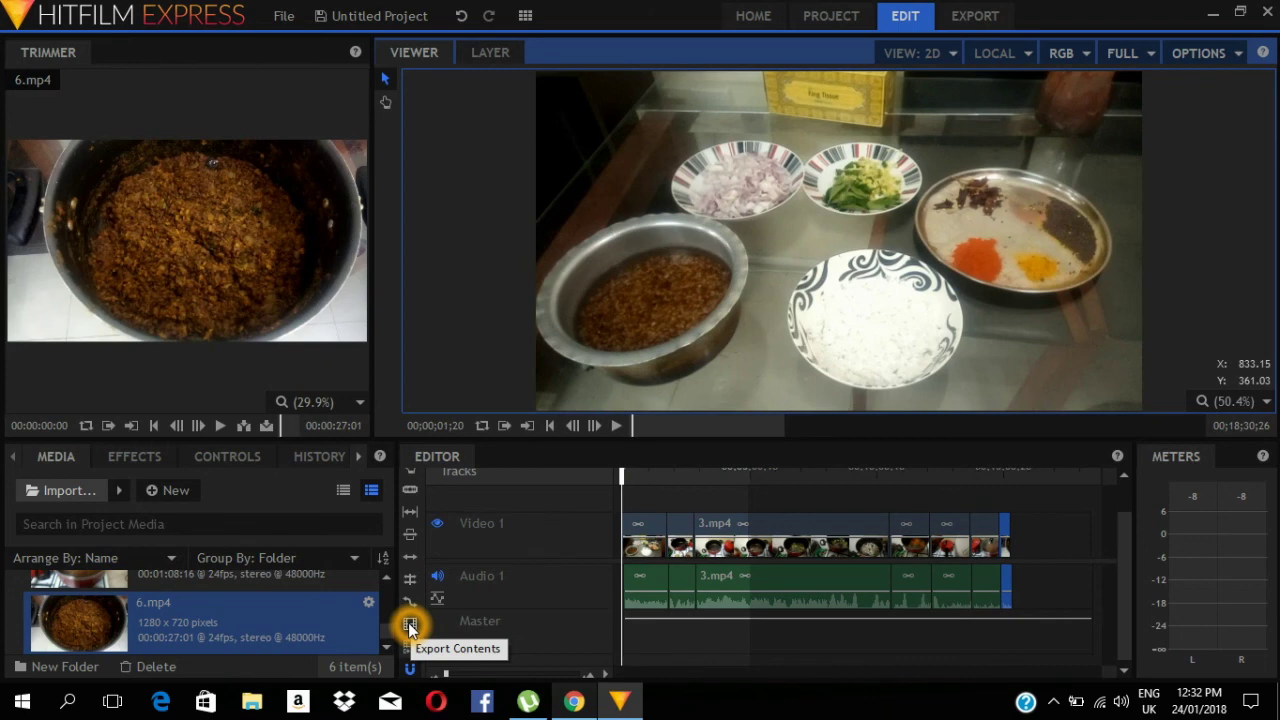
click(410, 626)
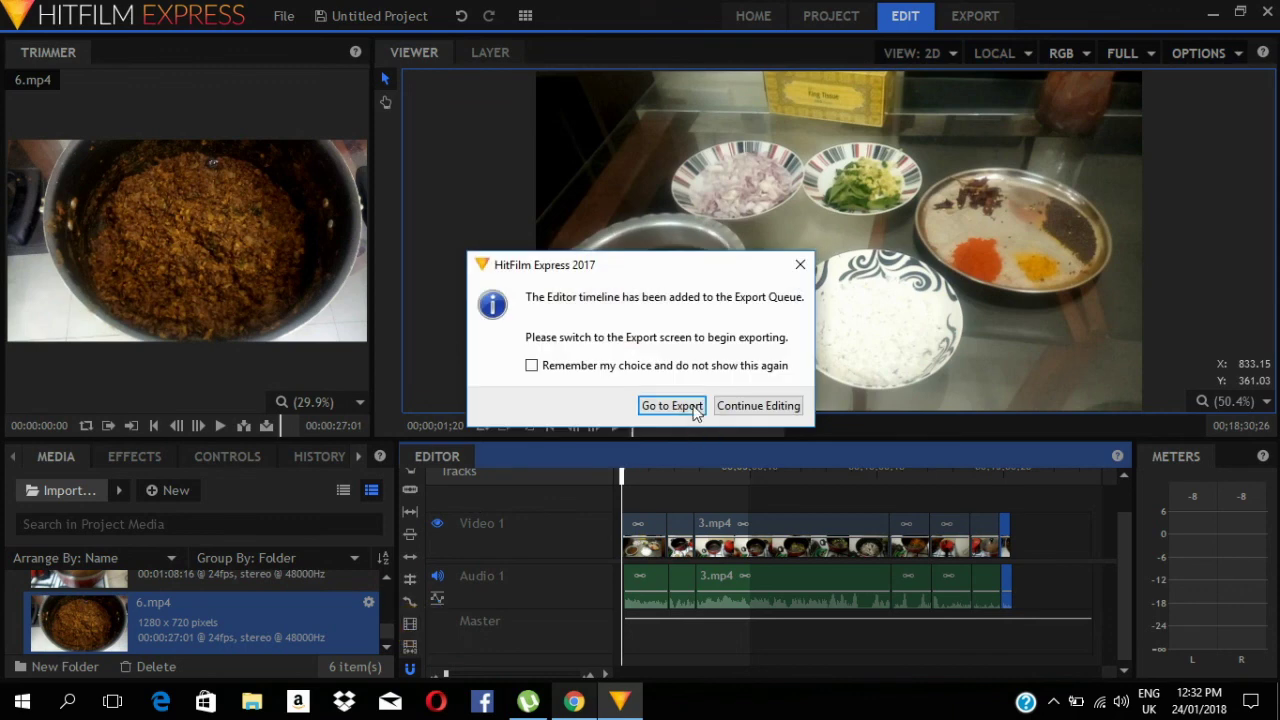
click(670, 405)
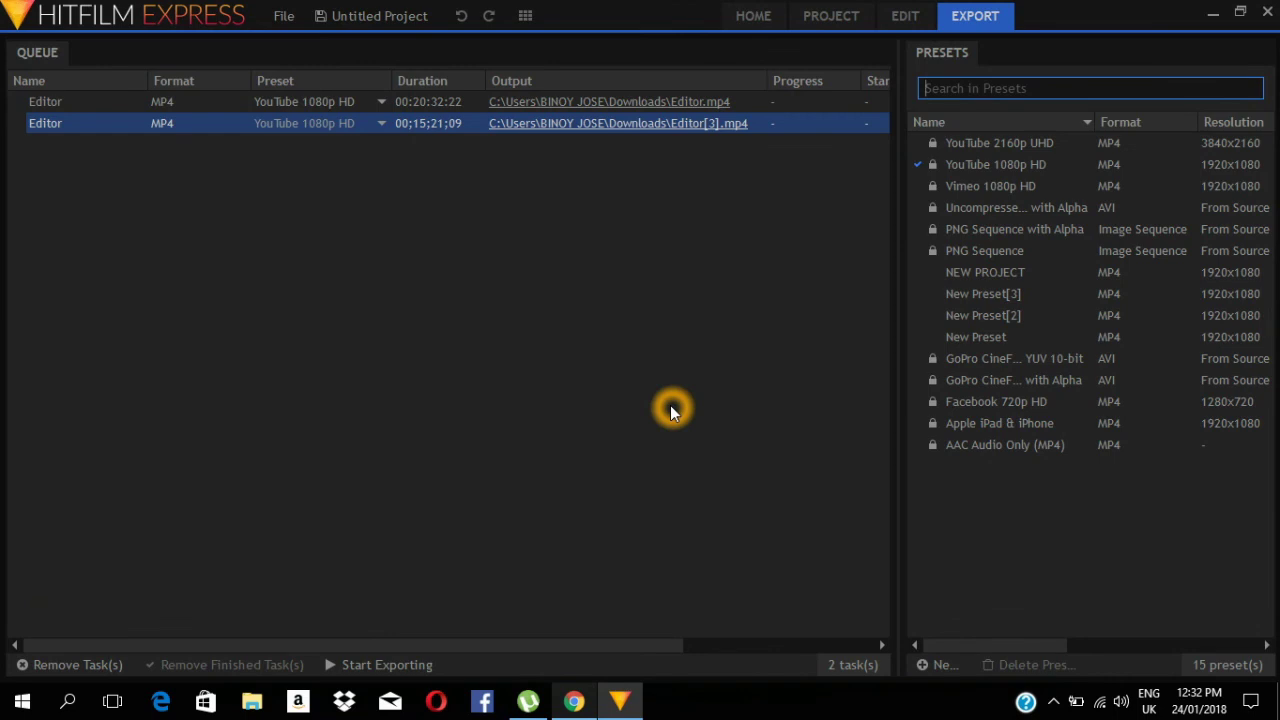
Start exporting the queued timeline, then bring up File Explorer.
click(385, 665)
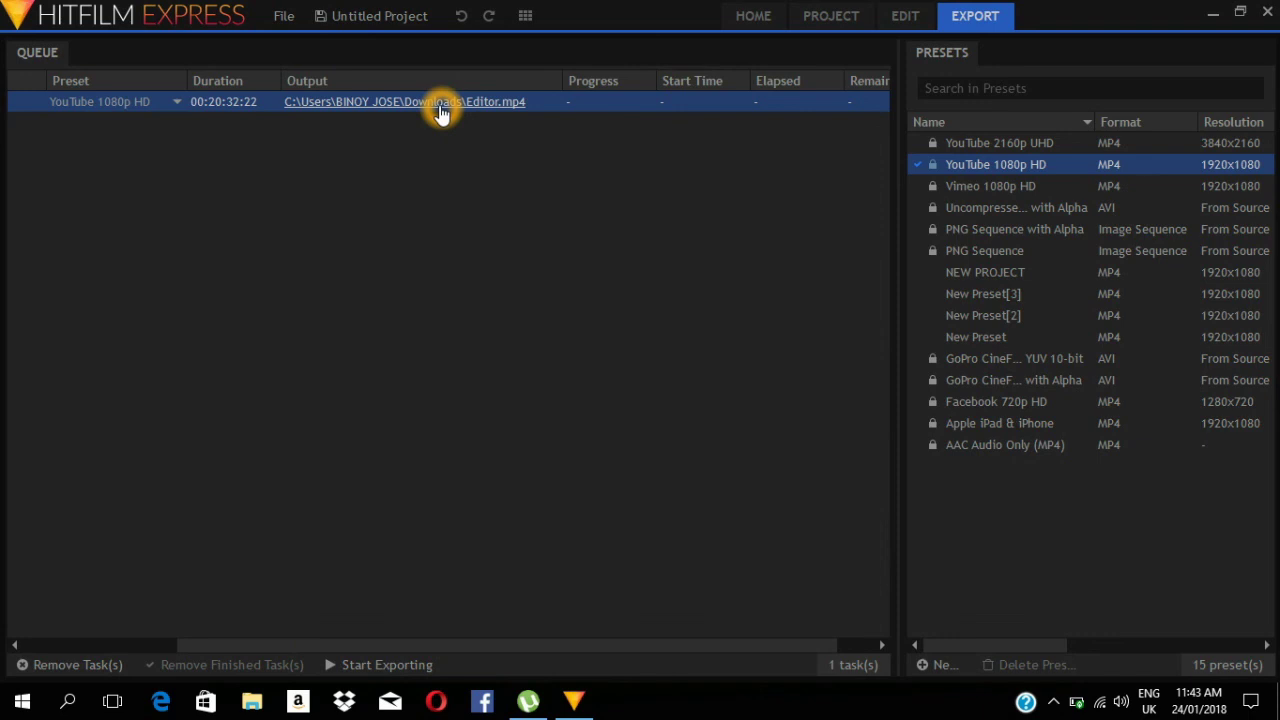
click(251, 703)
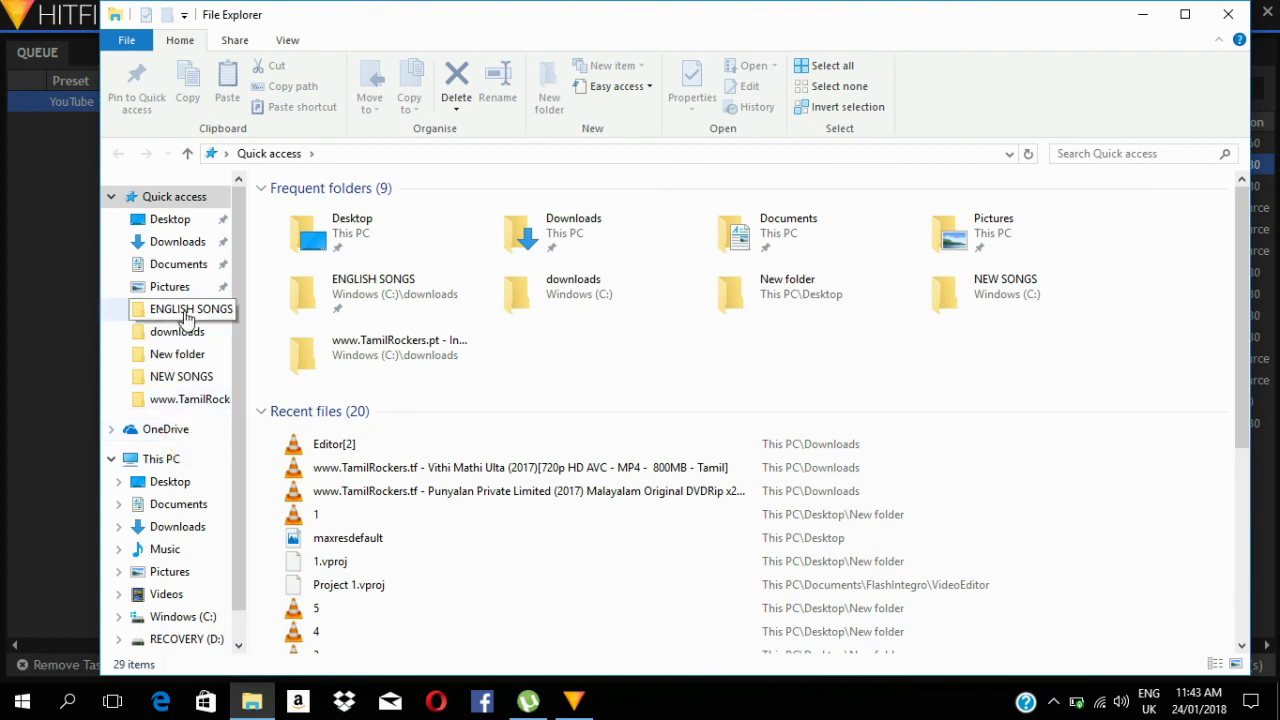
Play the exported Editor[2].mp4 from the Downloads folder in VLC.
click(196, 243)
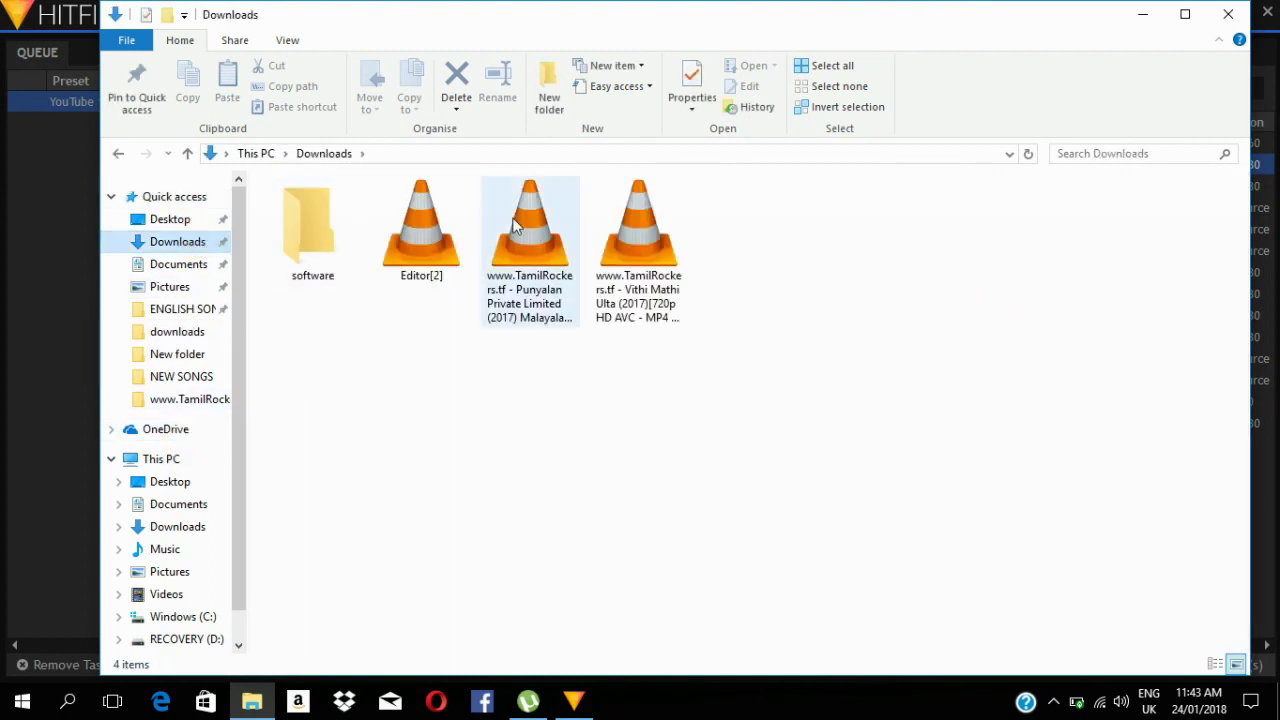
double_click(404, 245)
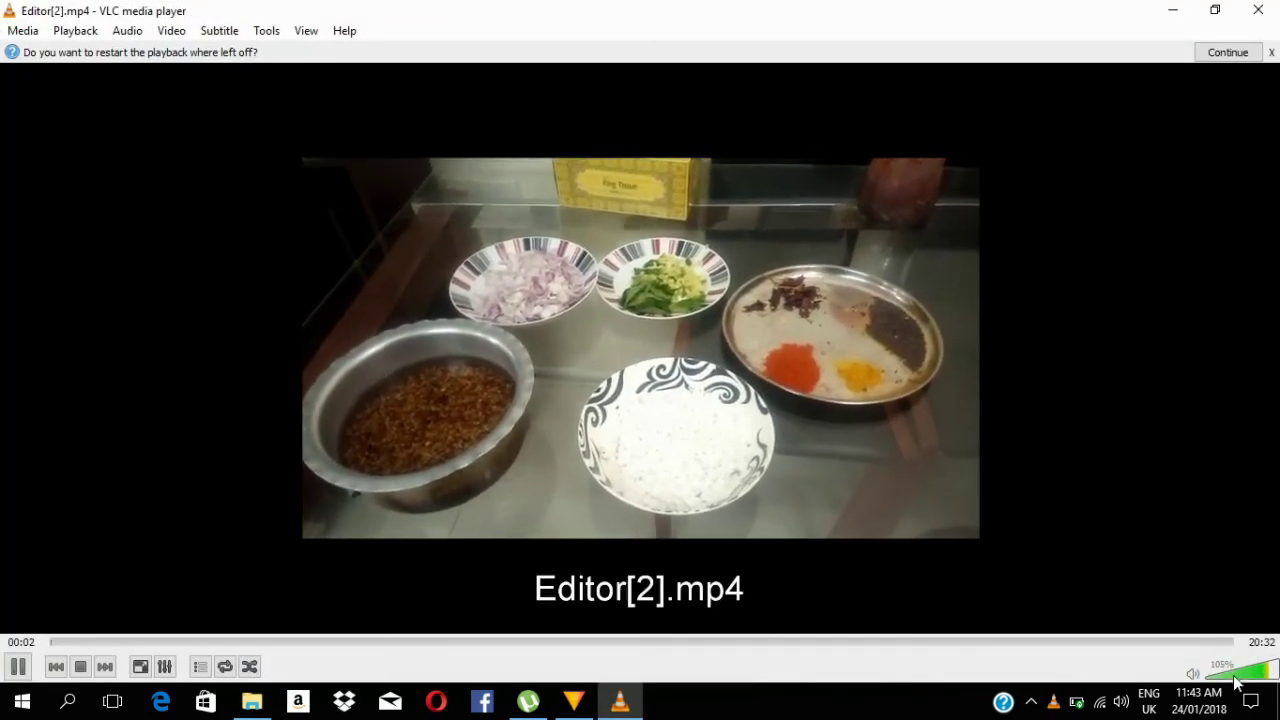
Set VLC volume to 47% and seek to about 01:04, then 02:55.
drag(1237, 686, 1231, 676)
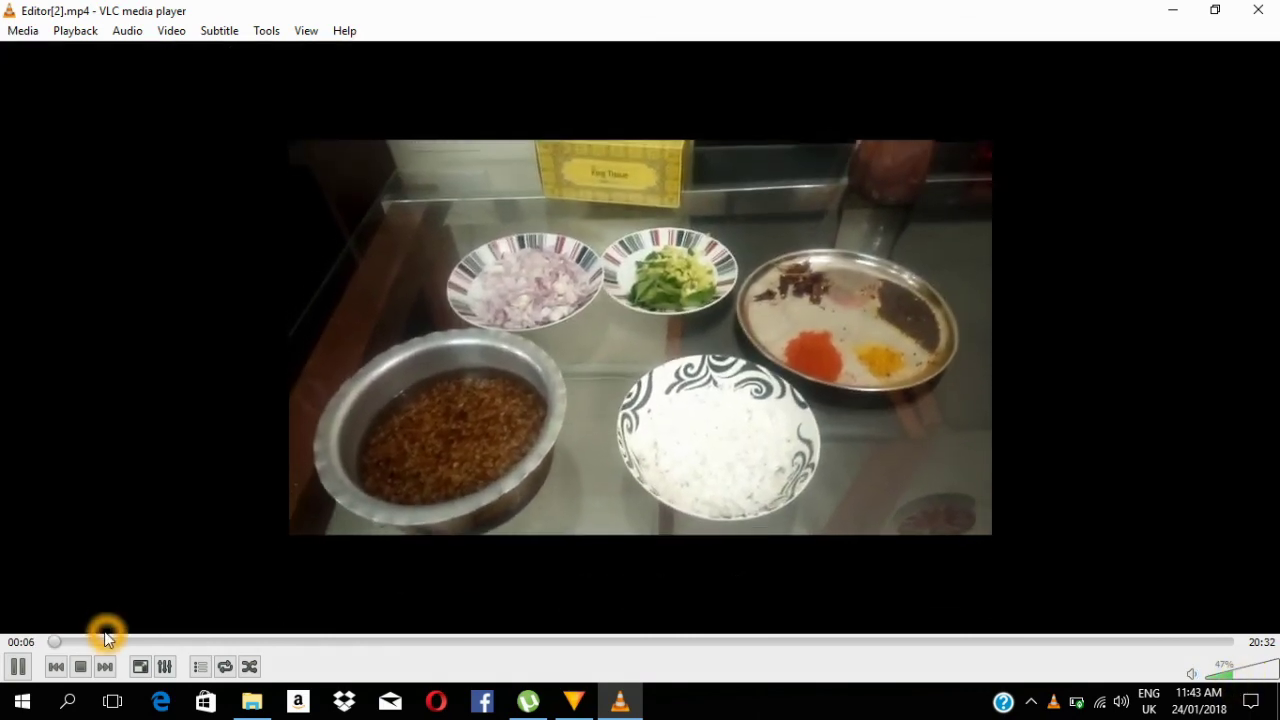
click(108, 642)
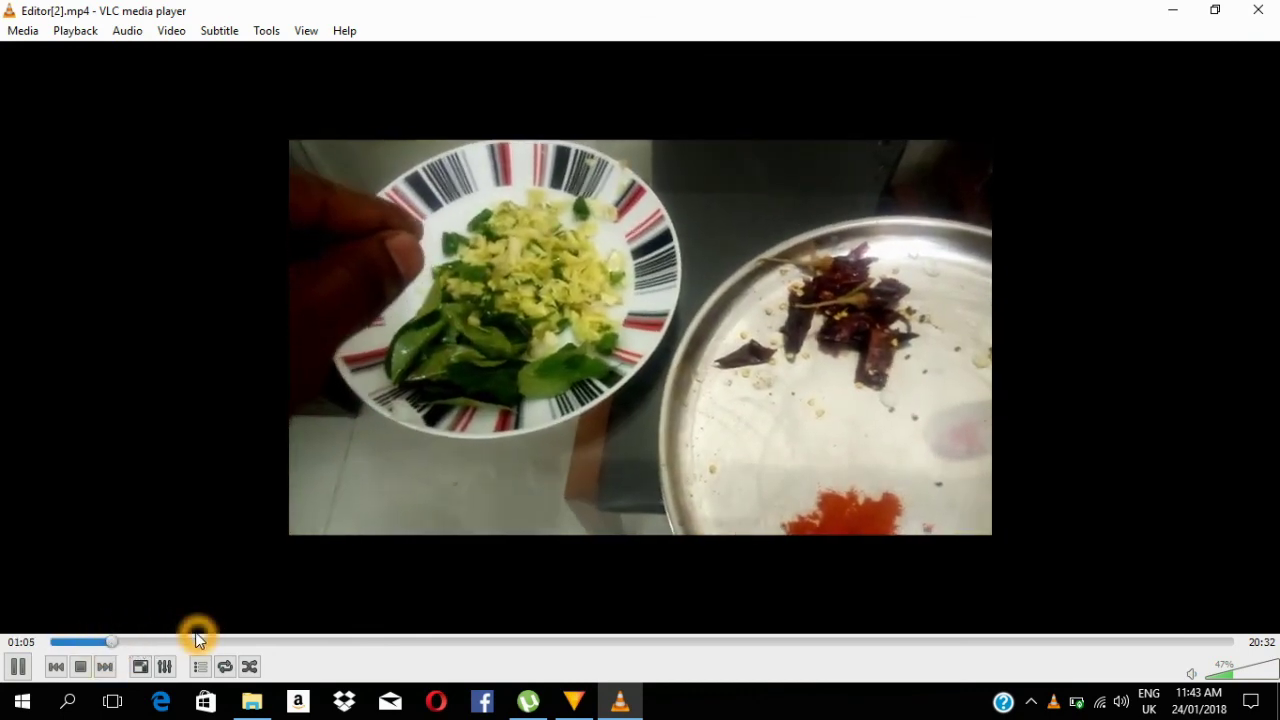
click(215, 641)
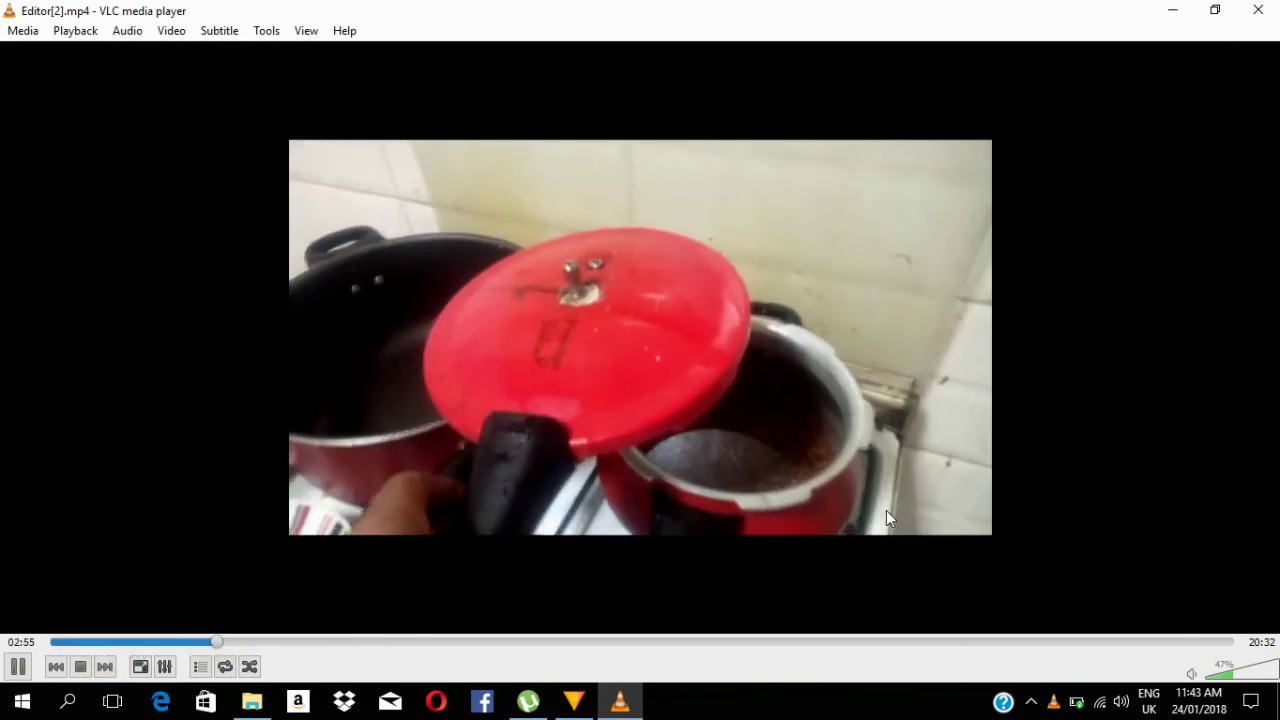
Close VLC and File Explorer to return to HitFilm's export queue.
key(alt+F4)
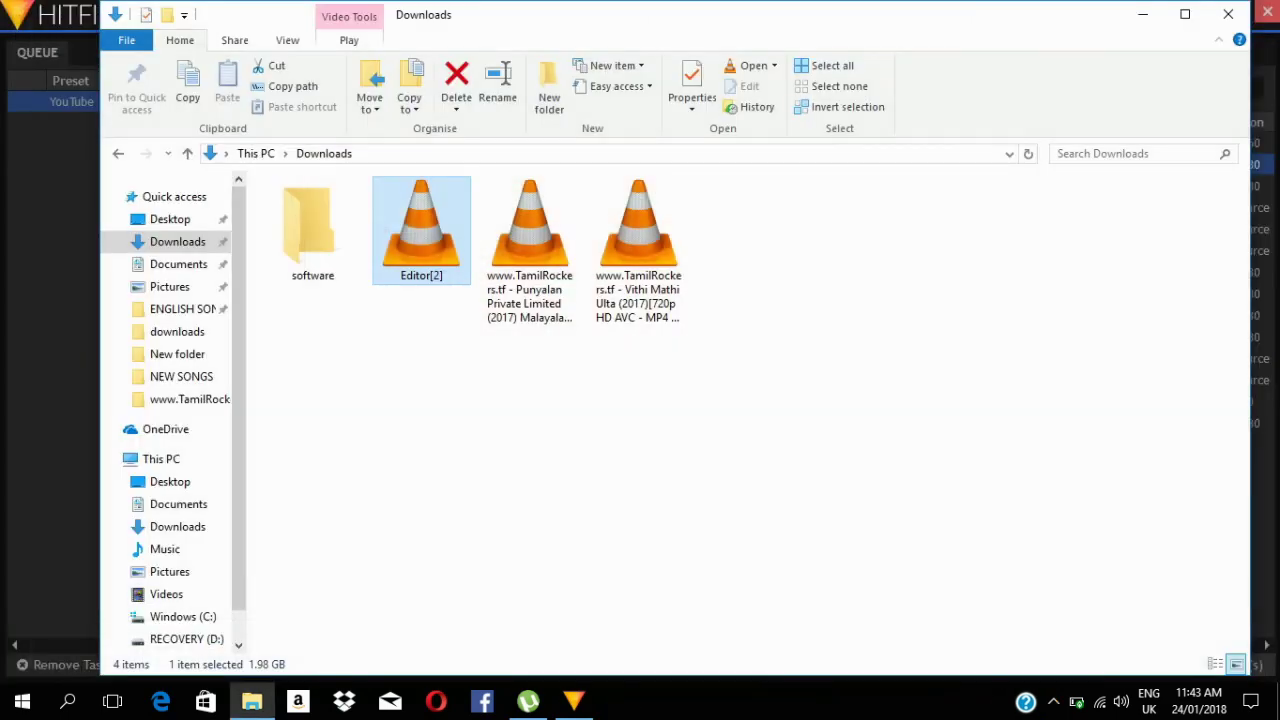
click(1116, 106)
click(1231, 13)
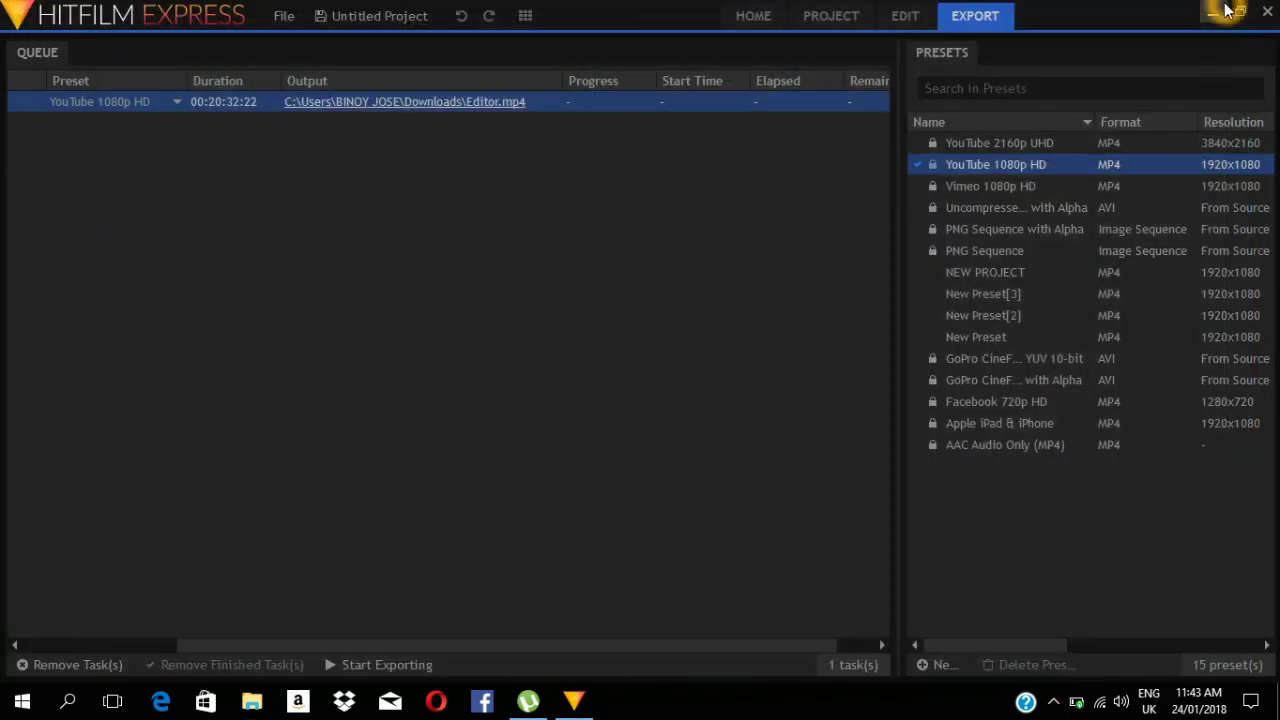